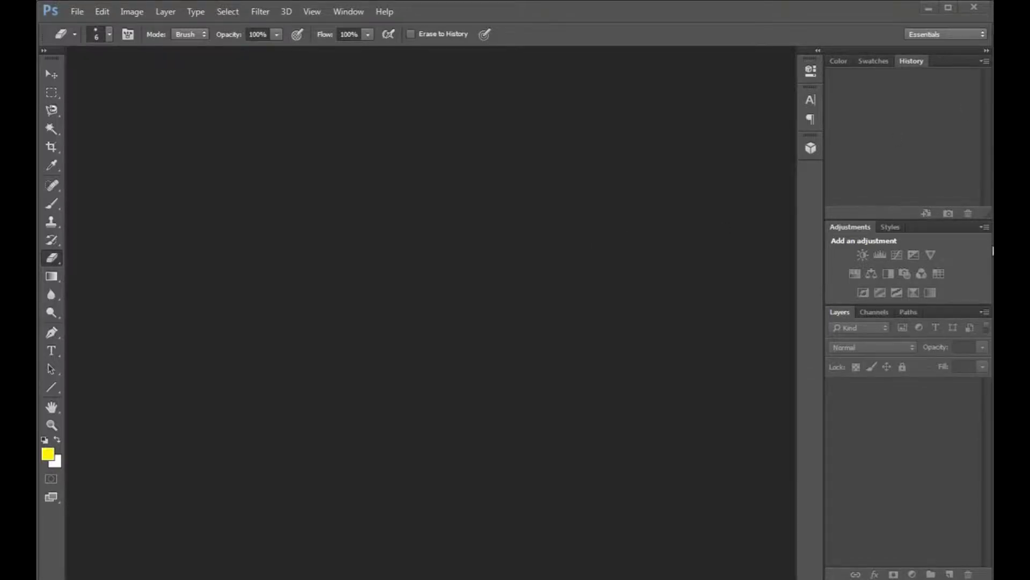
Step: Open GECKO4.jpg in Photoshop by dropping it onto the empty workspace
{"action": "left_click_drag", "start_coordinate": [990, 245], "coordinate": [992, 245]}
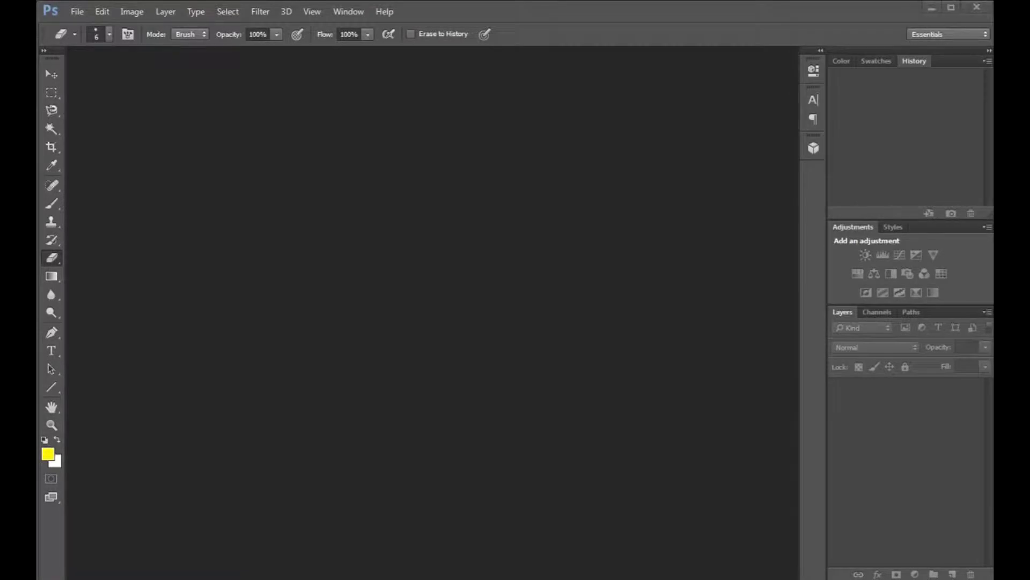
{"action": "left_click_drag", "start_coordinate": [292, 359], "coordinate": [388, 289]}
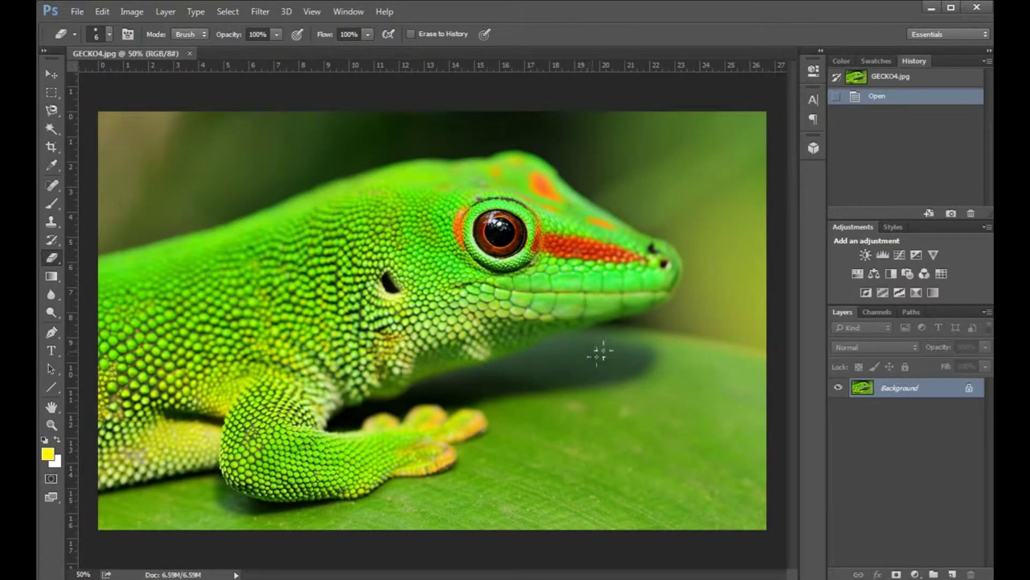
Step: Place the pug photo over the gecko as a smart object scaled to about 250%
{"action": "left_click_drag", "start_coordinate": [975, 282], "coordinate": [318, 227]}
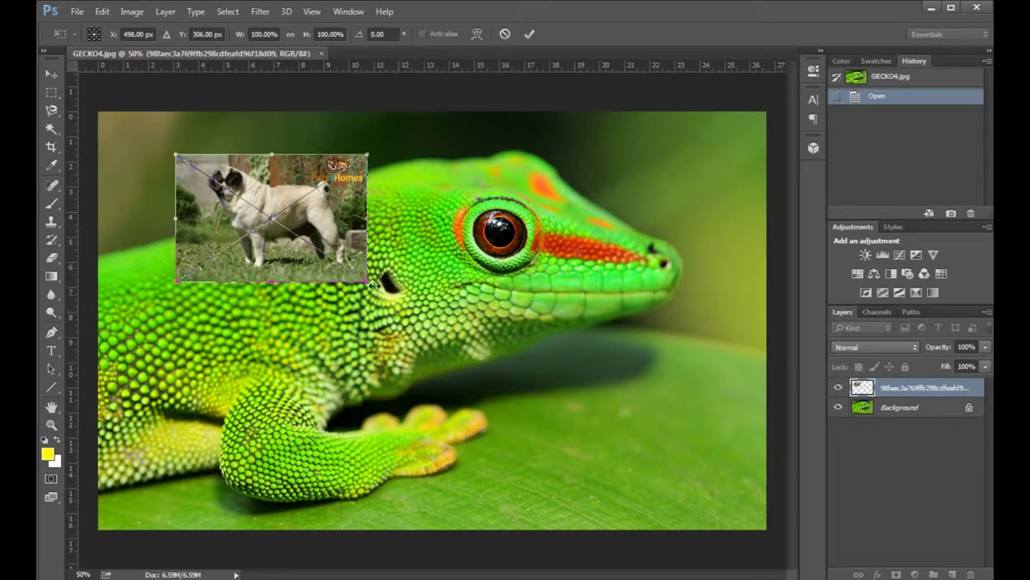
{"action": "left_click_drag", "start_coordinate": [369, 283], "coordinate": [655, 474]}
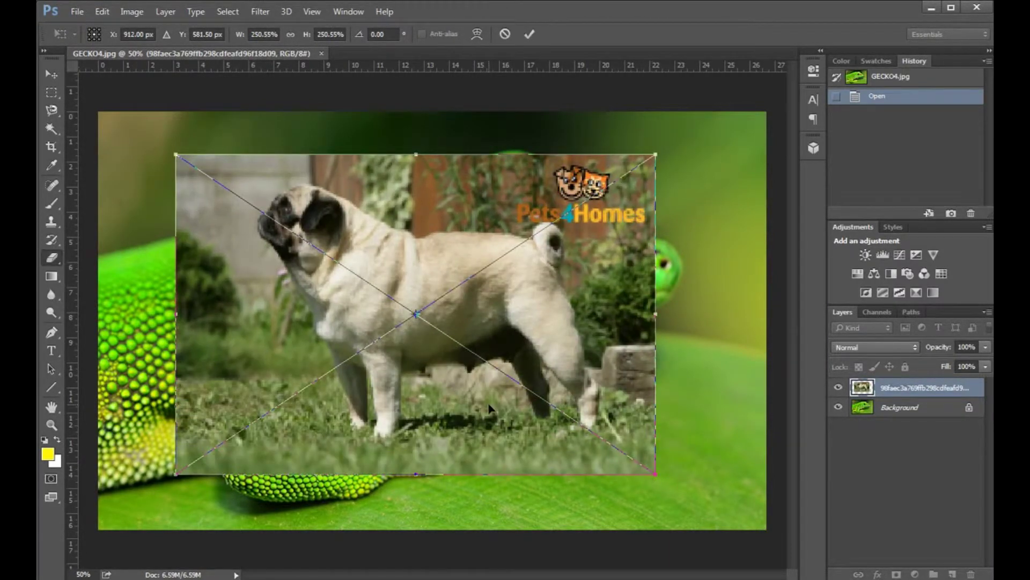
{"action": "key", "text": "Return"}
{"action": "left_click", "coordinate": [52, 111]}
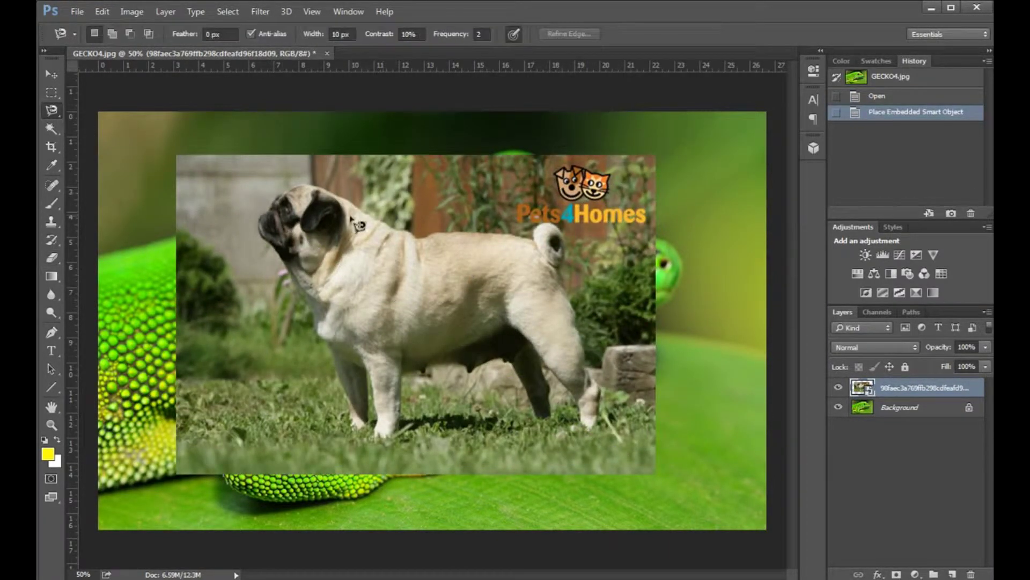
Step: Trace the pug's head with the Magnetic Lasso and rasterize both the pug and gecko layers
{"action": "left_click", "coordinate": [369, 216]}
{"action": "left_click", "coordinate": [374, 219]}
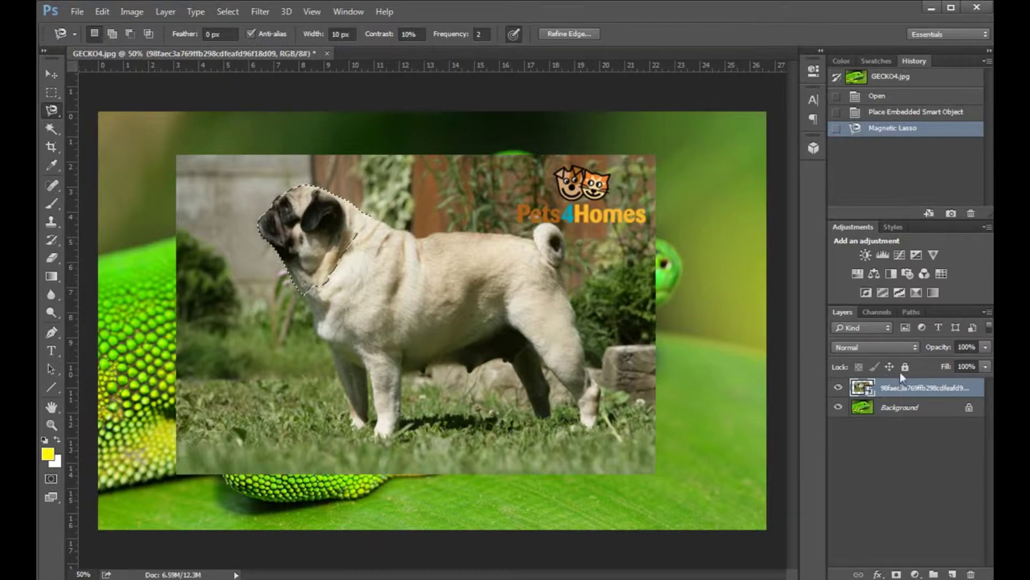
{"action": "right_click", "coordinate": [901, 386]}
{"action": "left_click", "coordinate": [939, 224]}
{"action": "right_click", "coordinate": [903, 407]}
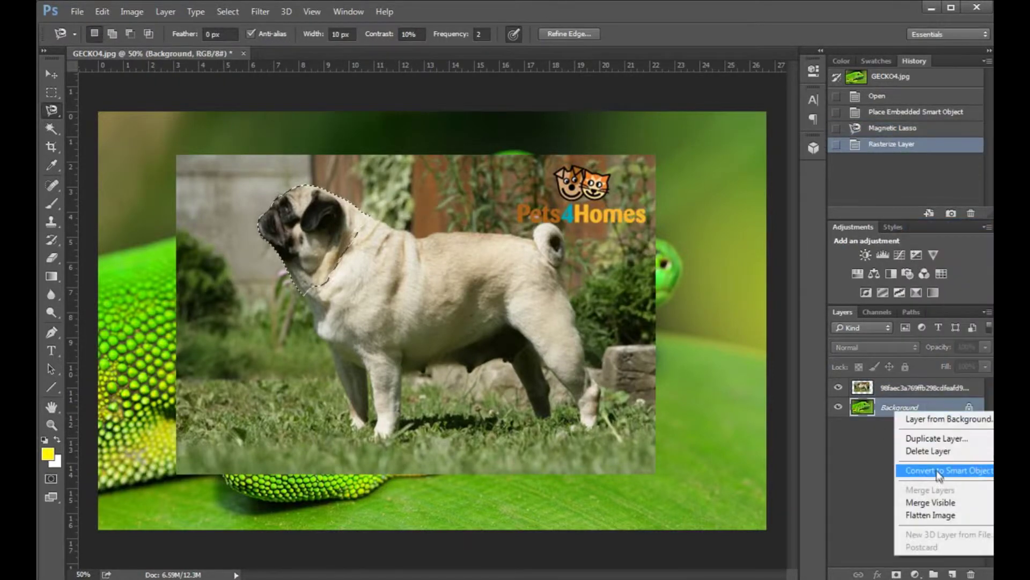
{"action": "left_click", "coordinate": [938, 472]}
{"action": "right_click", "coordinate": [916, 408]}
{"action": "left_click", "coordinate": [944, 225]}
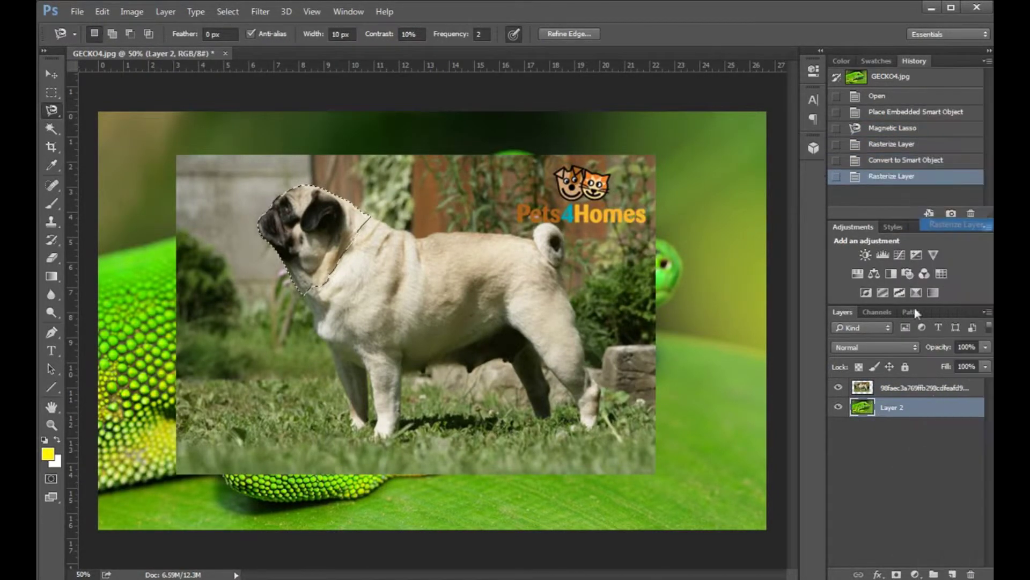
Step: Delete the pug photo outside its head, deselect, and move the head beside the gecko's eye
{"action": "left_click", "coordinate": [227, 11]}
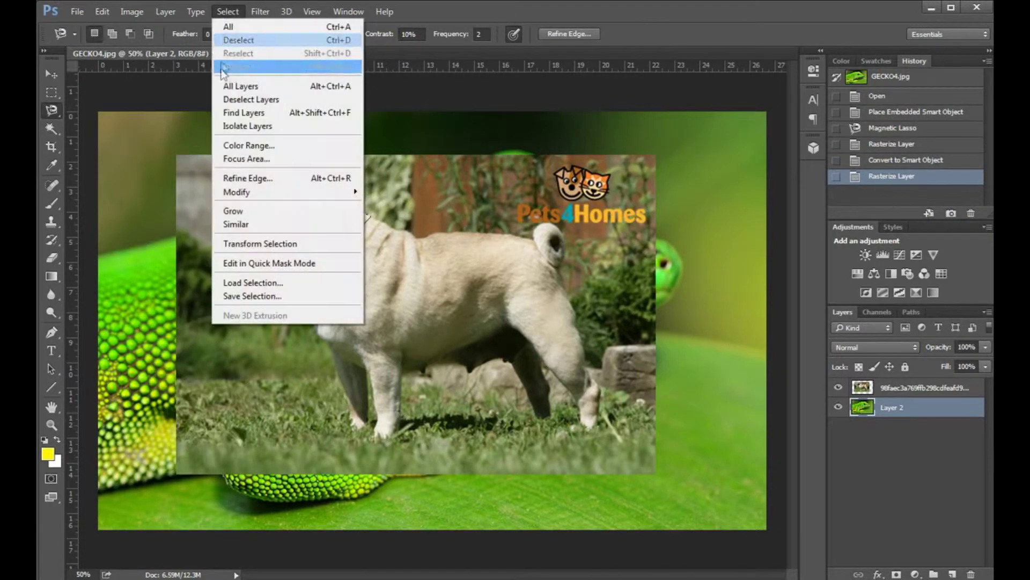
{"action": "left_click", "coordinate": [224, 70]}
{"action": "key", "text": "Delete"}
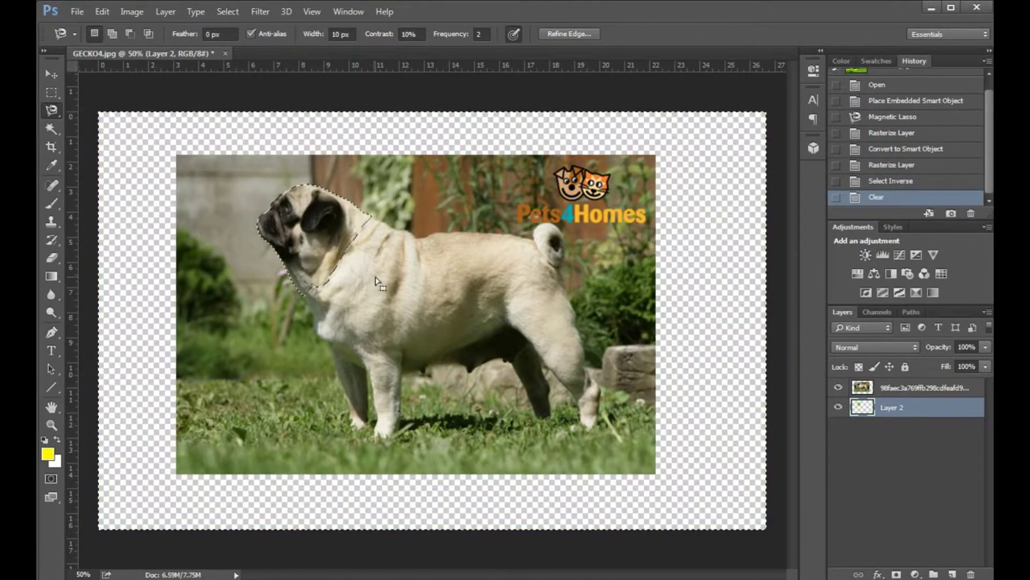
{"action": "key", "text": "ctrl+z"}
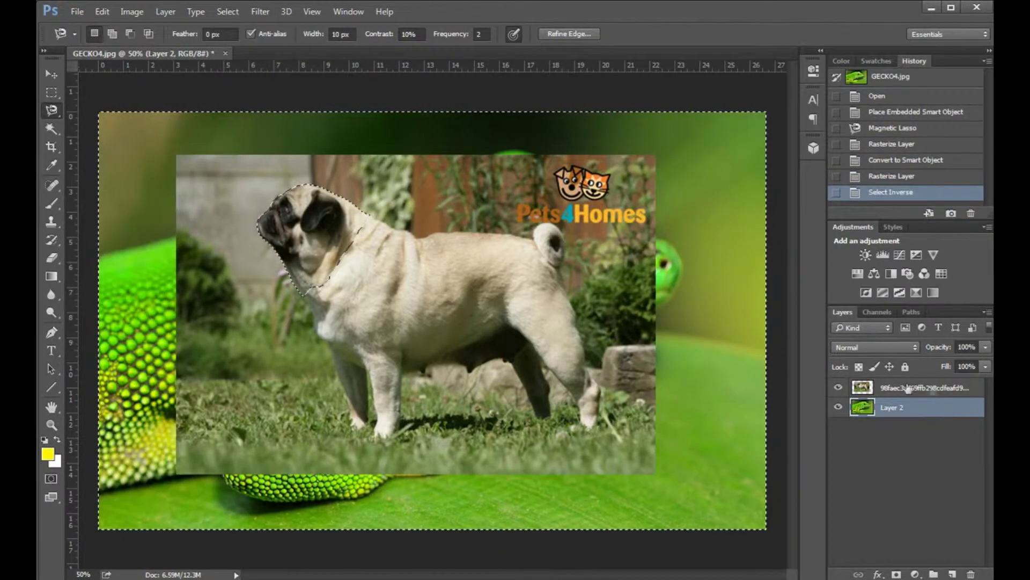
{"action": "left_click", "coordinate": [908, 387]}
{"action": "key", "text": "Delete"}
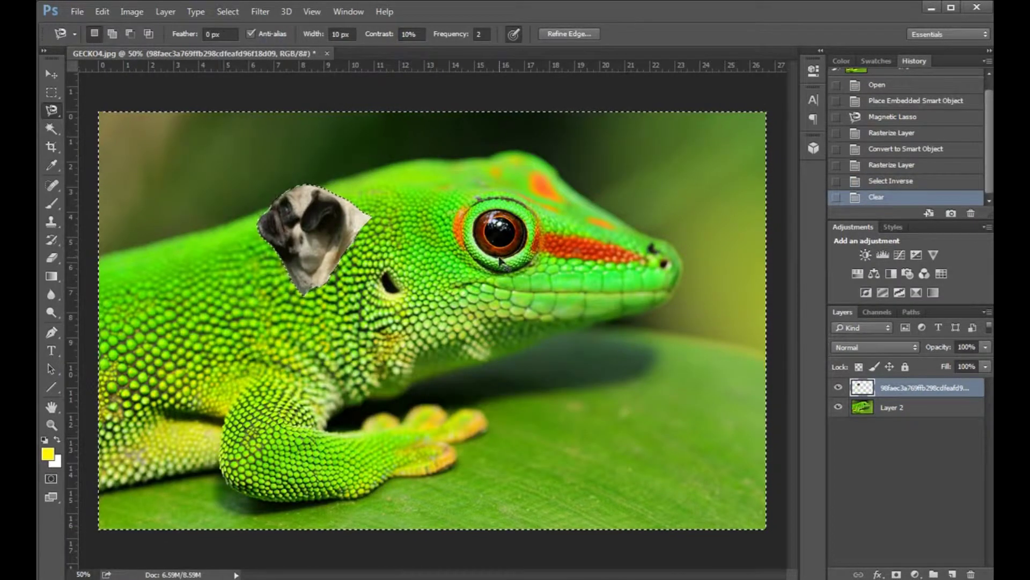
{"action": "key", "text": "ctrl+d"}
{"action": "key", "text": "v"}
{"action": "left_click_drag", "start_coordinate": [319, 234], "coordinate": [419, 268]}
Step: Flip the pug head horizontally and move it over the gecko's eye
{"action": "left_click", "coordinate": [103, 13]}
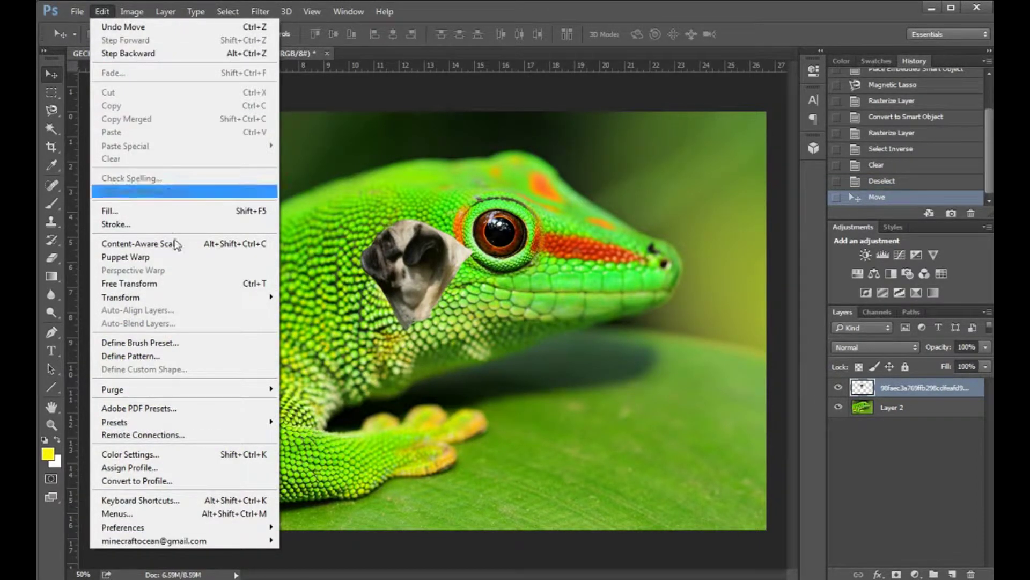
{"action": "left_click", "coordinate": [92, 11]}
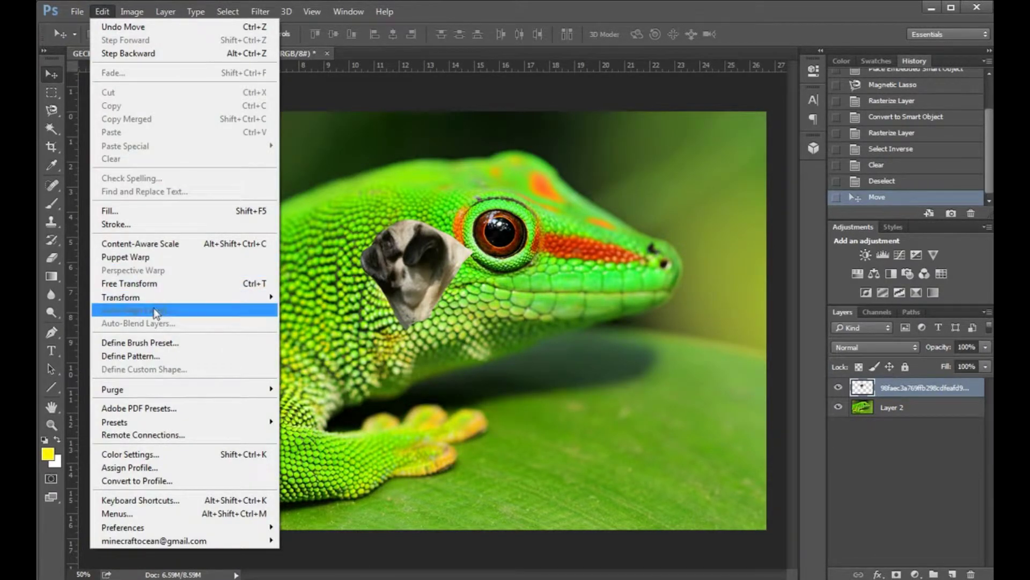
{"action": "mouse_move", "coordinate": [158, 298]}
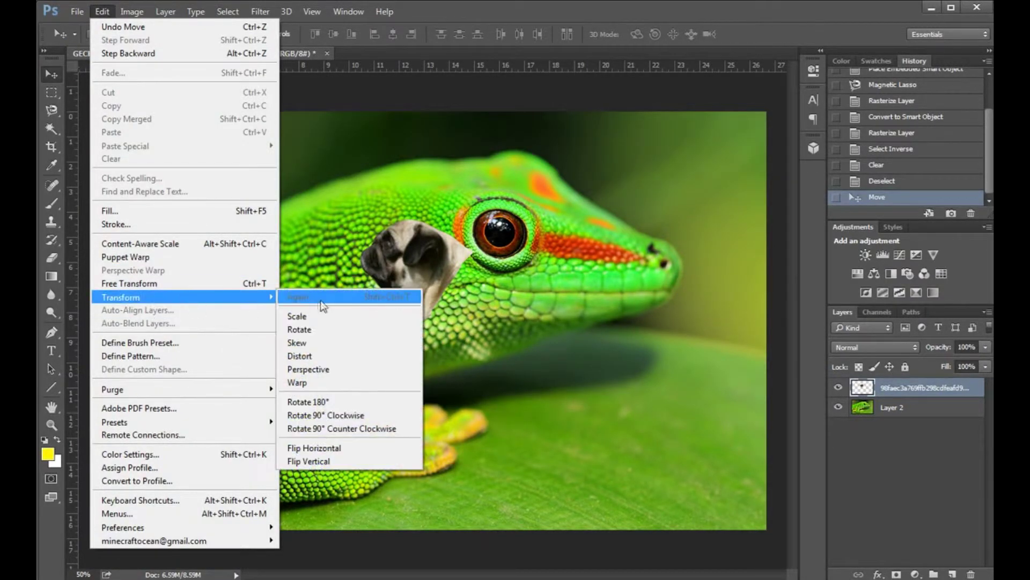
{"action": "left_click", "coordinate": [314, 447]}
{"action": "left_click_drag", "start_coordinate": [422, 265], "coordinate": [465, 263]}
Step: Enlarge the pug head to about 208% and rotate it roughly 15° over the gecko's head
{"action": "key", "text": "ctrl+t"}
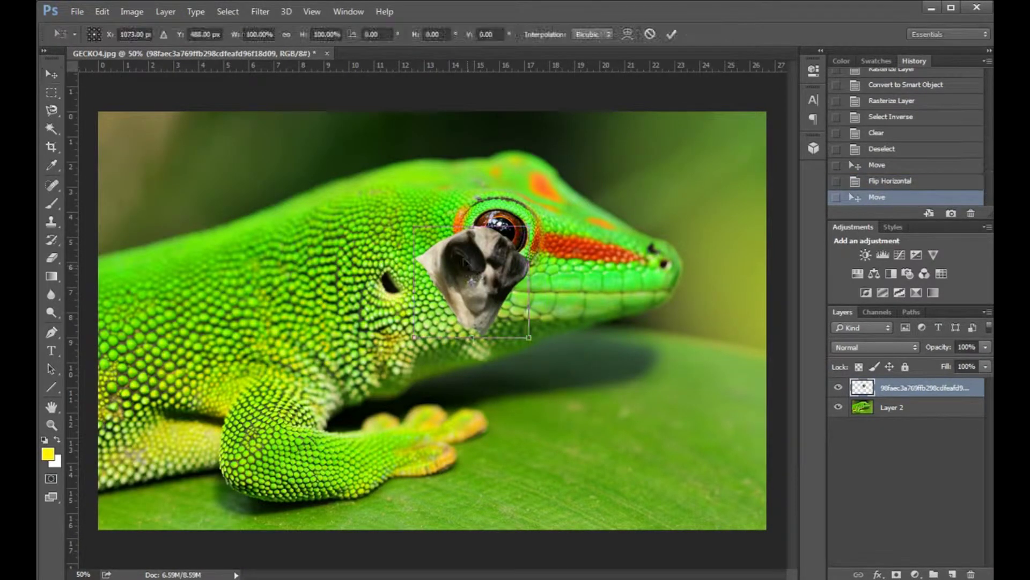
{"action": "left_click_drag", "start_coordinate": [413, 225], "coordinate": [316, 130]}
{"action": "left_click_drag", "start_coordinate": [593, 407], "coordinate": [569, 424]}
{"action": "left_click_drag", "start_coordinate": [515, 343], "coordinate": [501, 306]}
{"action": "left_click_drag", "start_coordinate": [573, 382], "coordinate": [570, 361]}
{"action": "left_click_drag", "start_coordinate": [505, 262], "coordinate": [513, 268]}
{"action": "left_click_drag", "start_coordinate": [533, 367], "coordinate": [555, 394]}
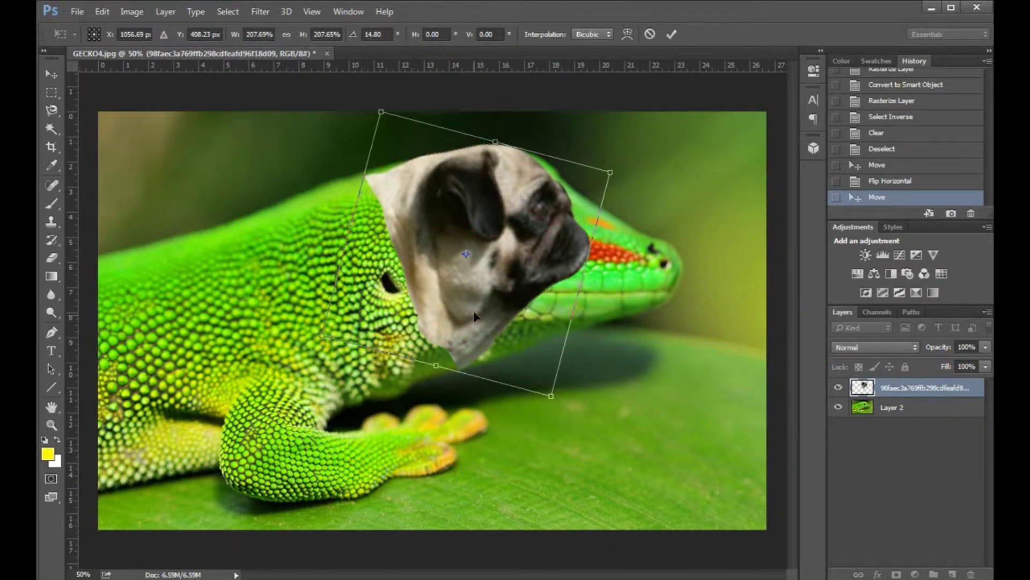
{"action": "left_click_drag", "start_coordinate": [475, 317], "coordinate": [510, 317]}
{"action": "left_click", "coordinate": [52, 146]}
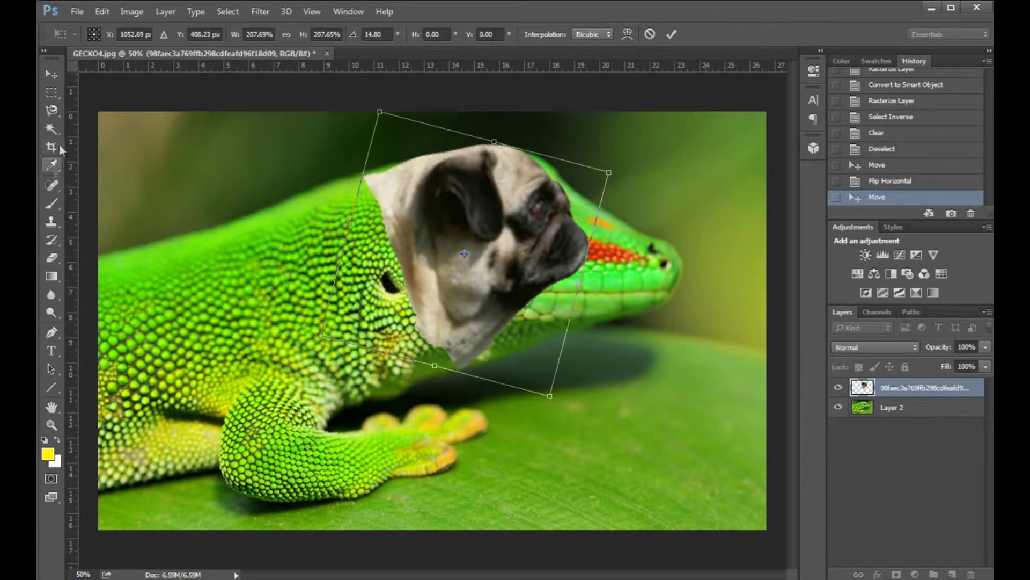
Step: Apply the transform and extend the canvas slightly at the top with a crop
{"action": "key", "text": "Return"}
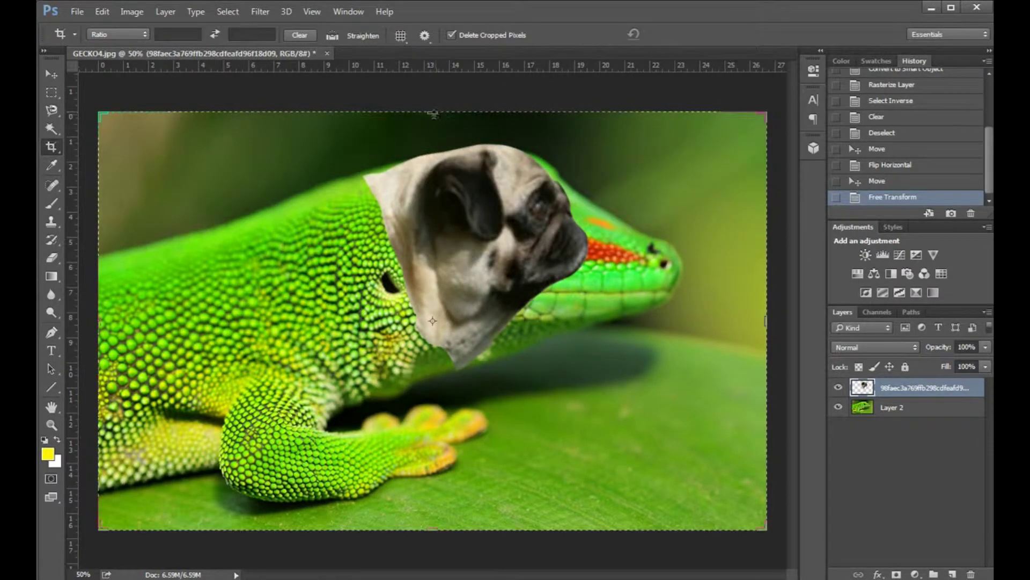
{"action": "left_click_drag", "start_coordinate": [432, 112], "coordinate": [432, 111]}
{"action": "key", "text": "Return"}
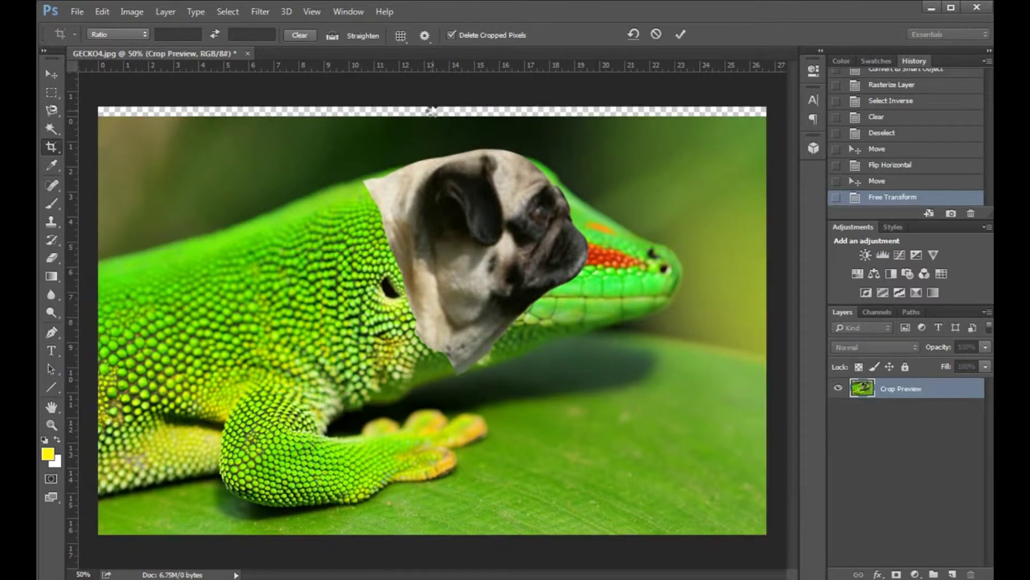
Step: Enlarge the pug head to about 101.5% and nudge it slightly right and down
{"action": "key", "text": "ctrl+t"}
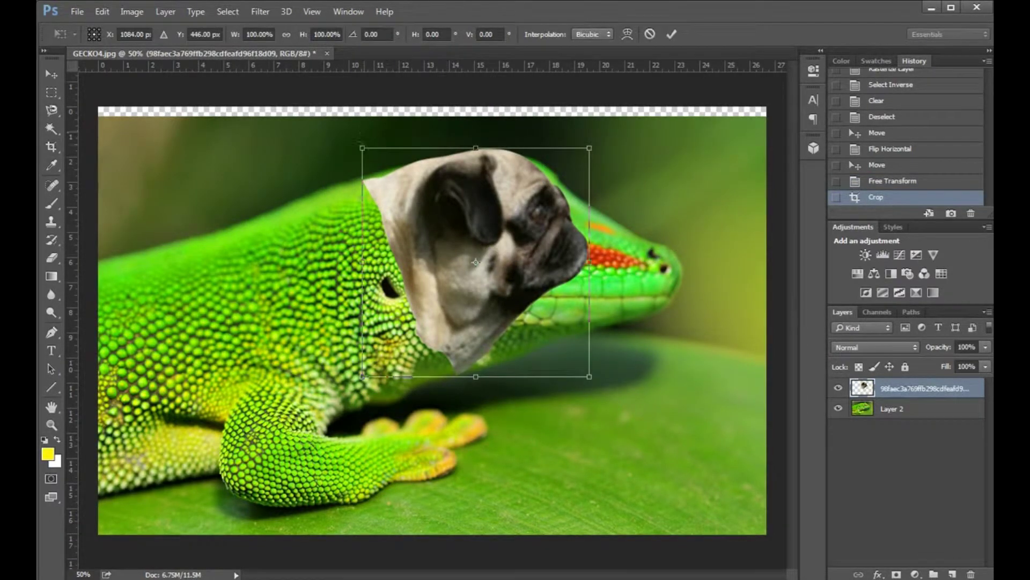
{"action": "left_click_drag", "start_coordinate": [360, 146], "coordinate": [358, 144]}
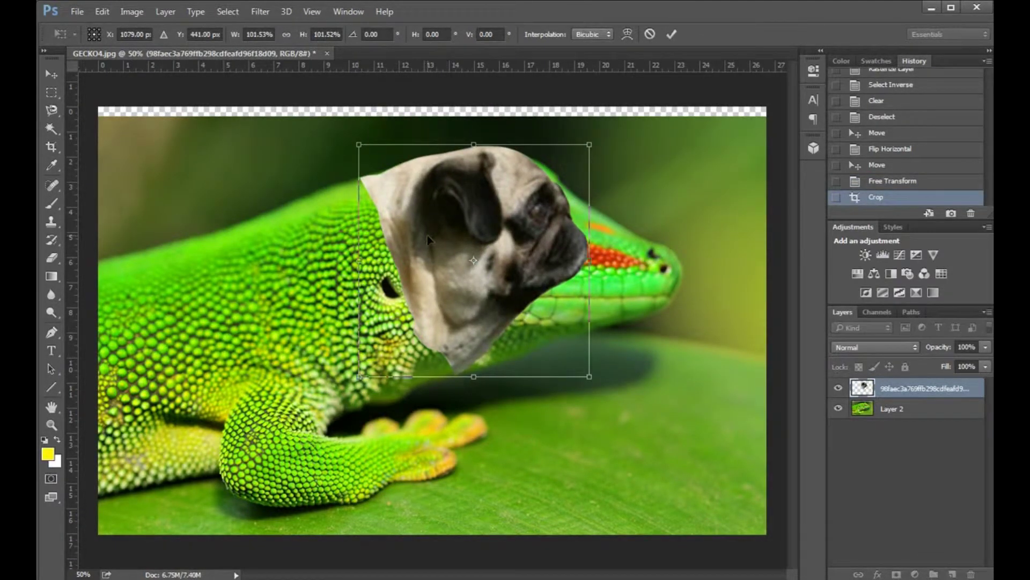
{"action": "key", "text": "Return"}
{"action": "key", "text": "c"}
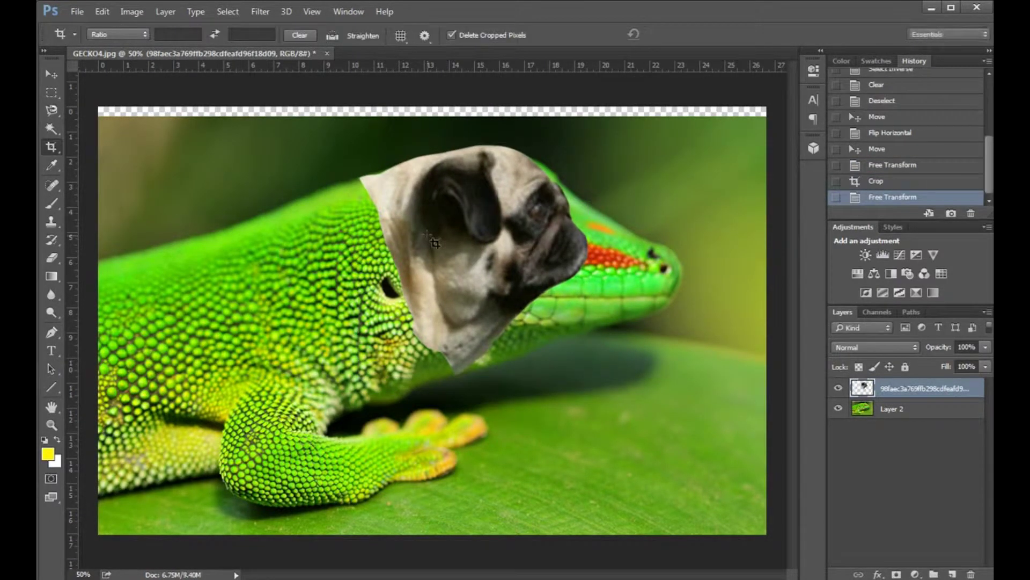
{"action": "left_click", "coordinate": [51, 74]}
{"action": "left_click_drag", "start_coordinate": [456, 285], "coordinate": [455, 284]}
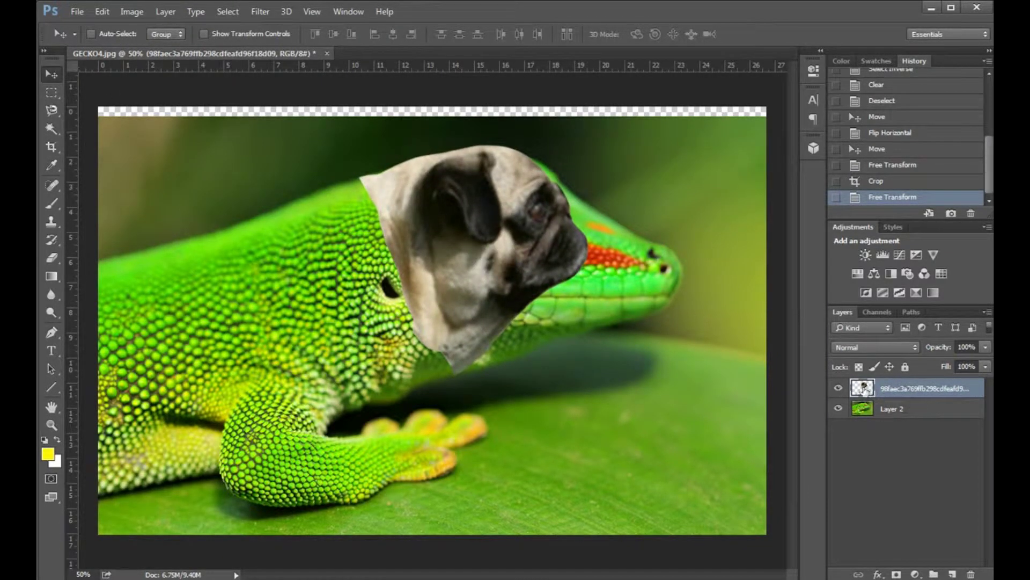
Step: Hide the pug layer, lasso the gecko's head, body and front foot on Layer 2, and enter Quick Mask
{"action": "left_click", "coordinate": [839, 388]}
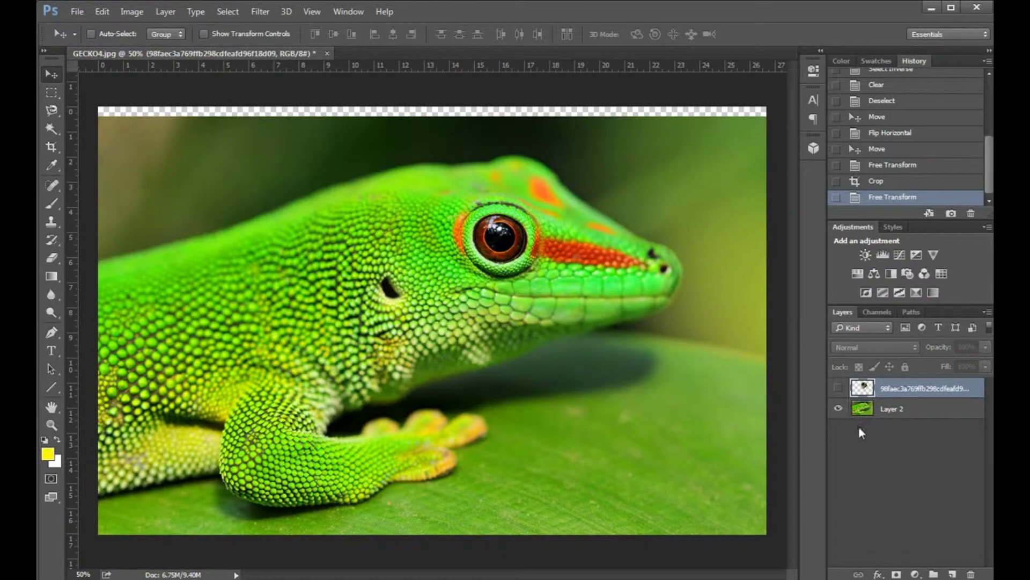
{"action": "left_click", "coordinate": [907, 409]}
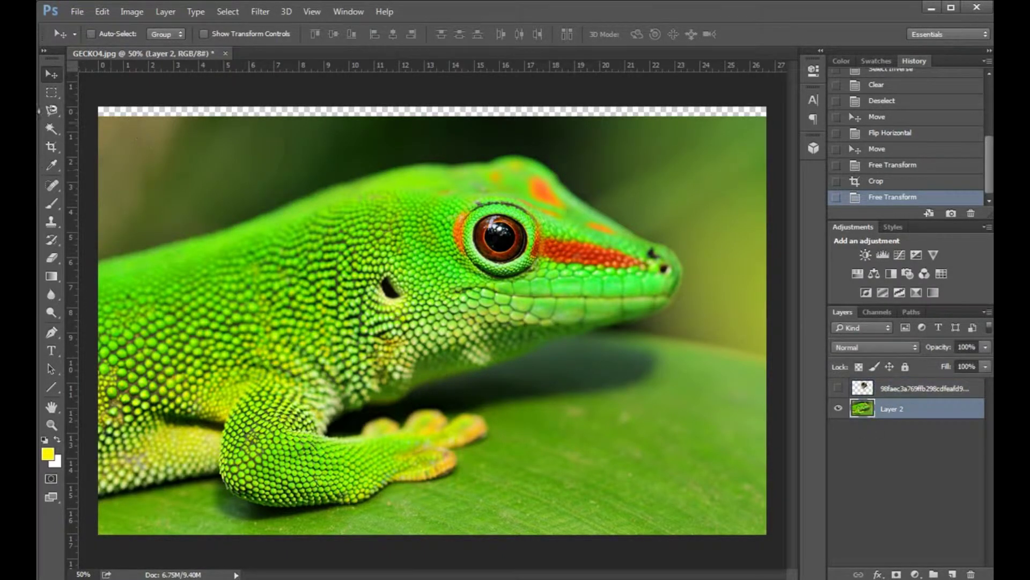
{"action": "left_click", "coordinate": [52, 110]}
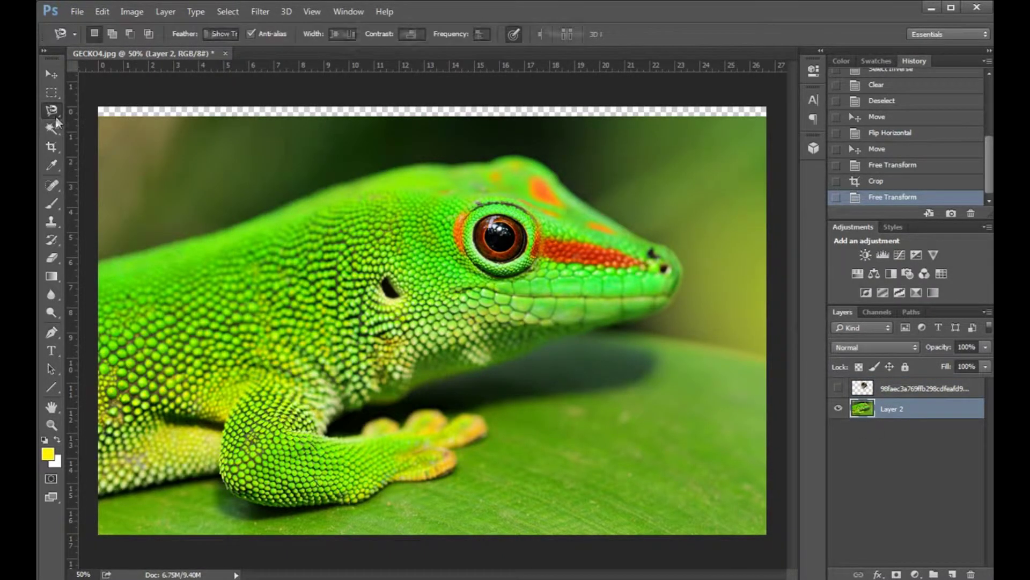
{"action": "left_click", "coordinate": [99, 262]}
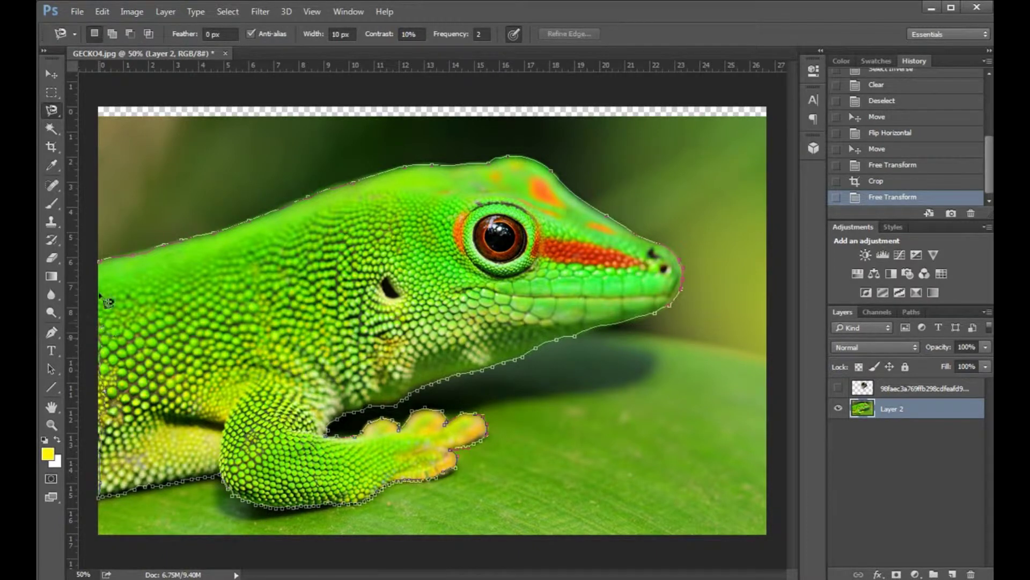
{"action": "left_click", "coordinate": [107, 274]}
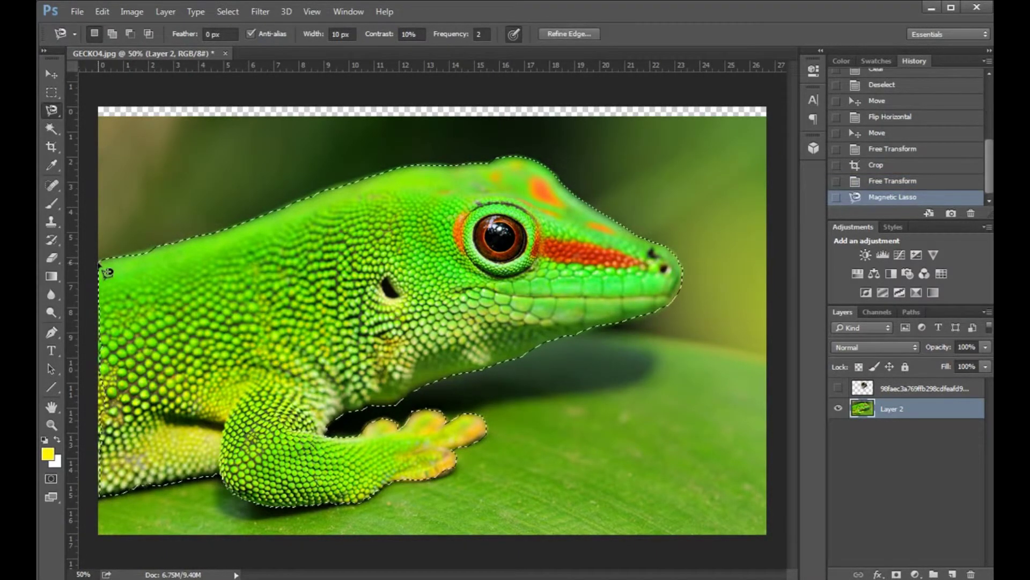
{"action": "left_click", "coordinate": [50, 479]}
Step: Paint the mask edges along the gecko's belly and foot with a 20 px brush, then exit Quick Mask
{"action": "left_click", "coordinate": [50, 205]}
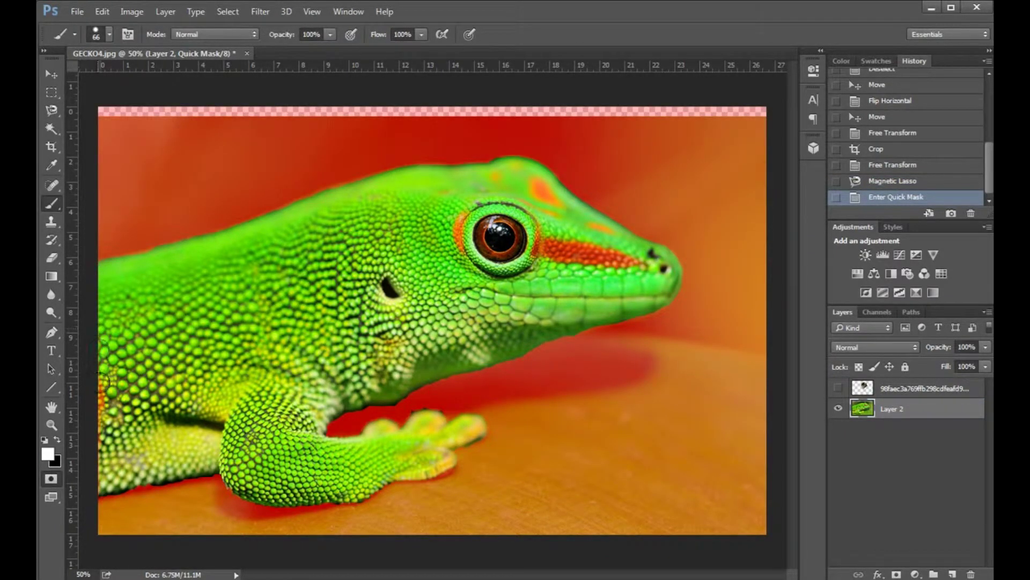
{"action": "left_click", "coordinate": [94, 479]}
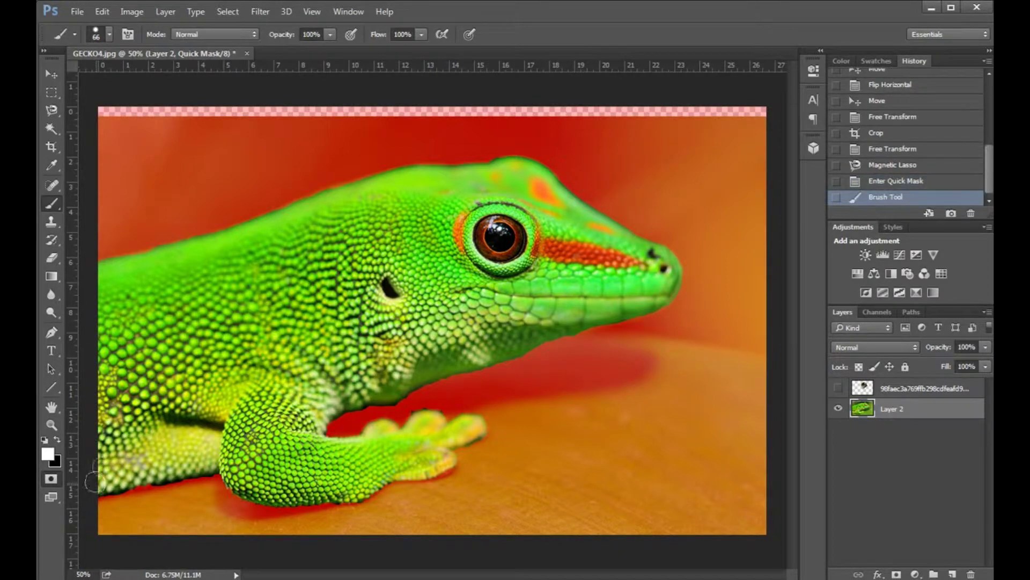
{"action": "mouse_move", "coordinate": [139, 474]}
{"action": "left_mouse_down"}
{"action": "mouse_move", "coordinate": [153, 472]}
{"action": "mouse_move", "coordinate": [122, 476]}
{"action": "mouse_move", "coordinate": [218, 459]}
{"action": "left_mouse_up"}
{"action": "left_click", "coordinate": [137, 473]}
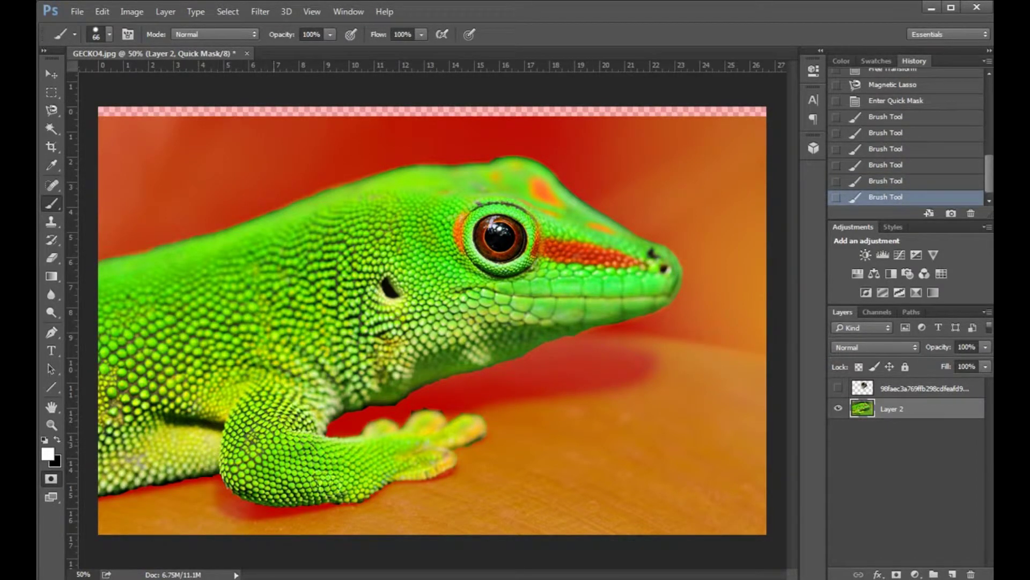
{"action": "mouse_move", "coordinate": [365, 484]}
{"action": "left_mouse_down"}
{"action": "mouse_move", "coordinate": [403, 459]}
{"action": "mouse_move", "coordinate": [443, 460]}
{"action": "mouse_move", "coordinate": [432, 460]}
{"action": "left_mouse_up"}
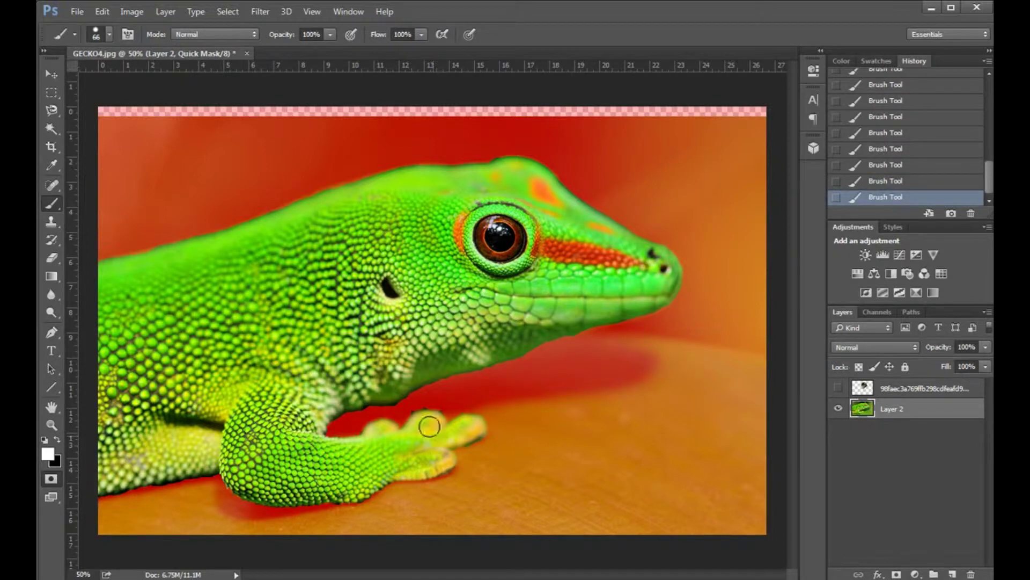
{"action": "right_click", "coordinate": [258, 464]}
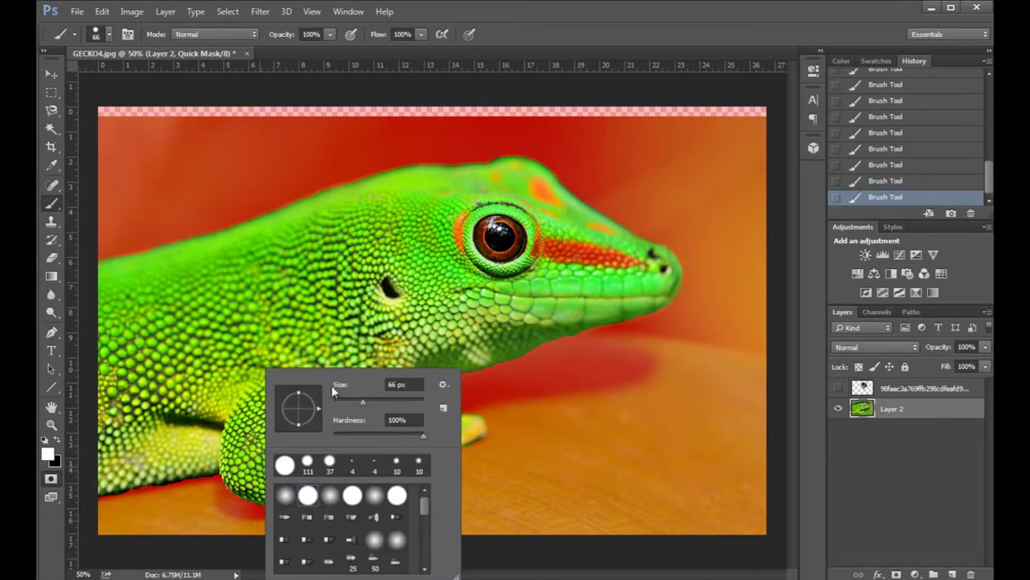
{"action": "left_click", "coordinate": [343, 399]}
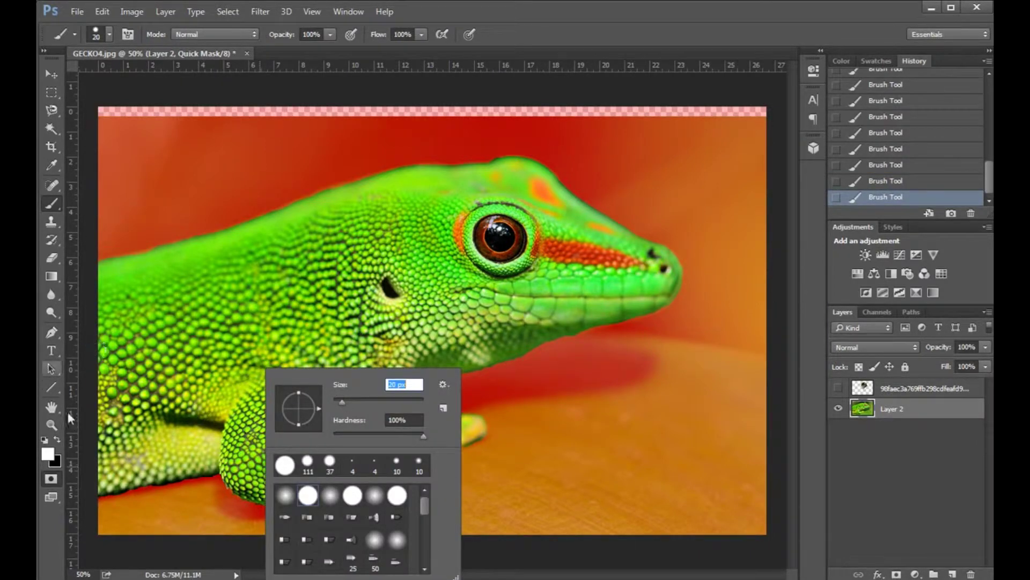
{"action": "left_click", "coordinate": [56, 441]}
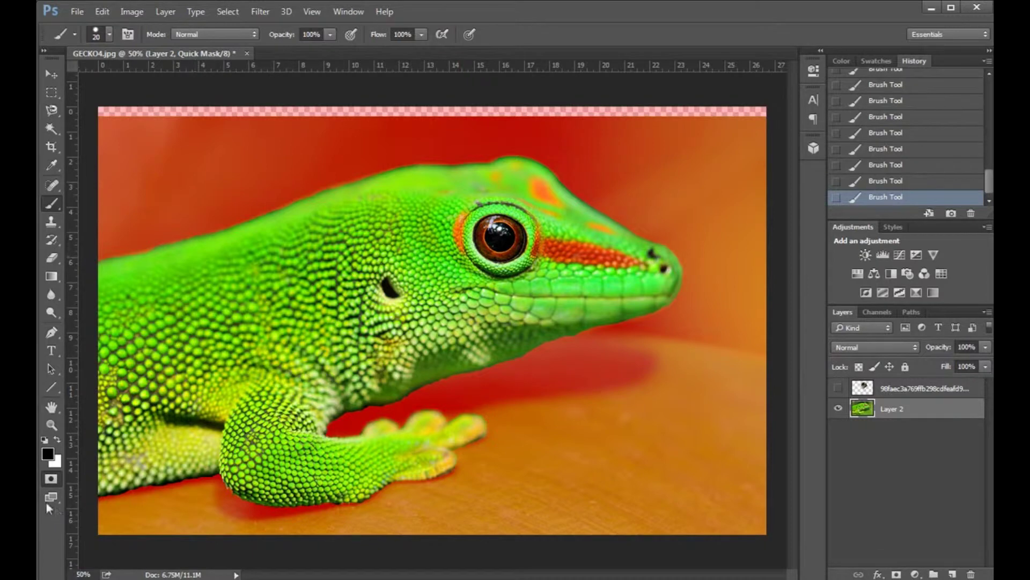
{"action": "left_click", "coordinate": [51, 478]}
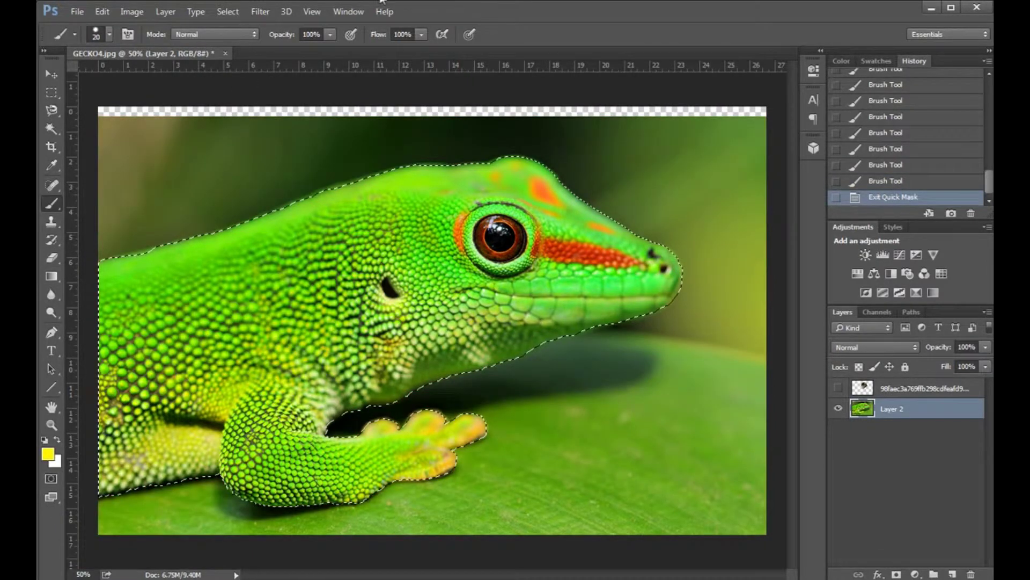
Step: Invert the gecko selection, delete the leaf background, and deselect
{"action": "left_click", "coordinate": [227, 11]}
{"action": "left_click", "coordinate": [236, 66]}
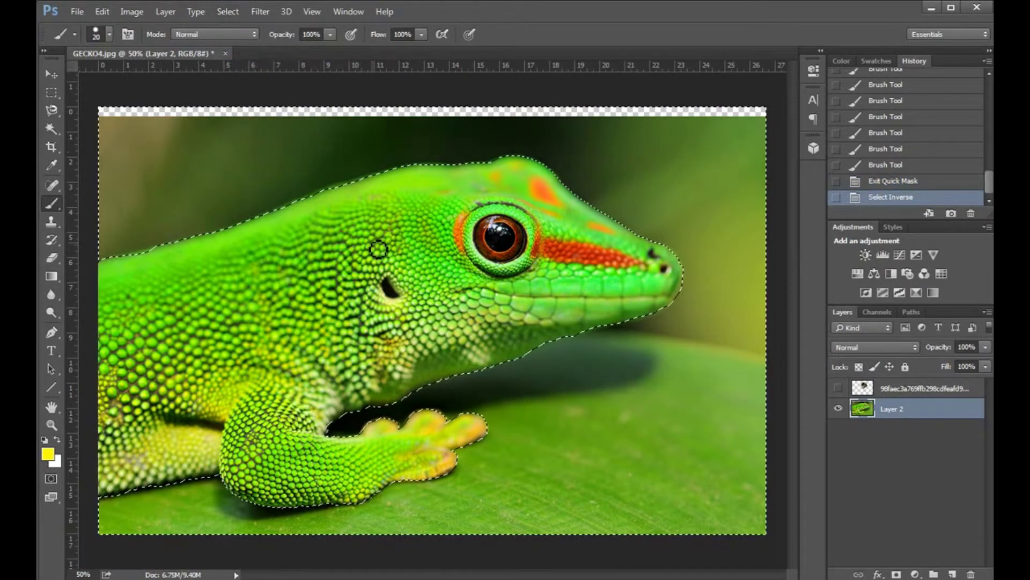
{"action": "key", "text": "Delete"}
{"action": "key", "text": "ctrl+d"}
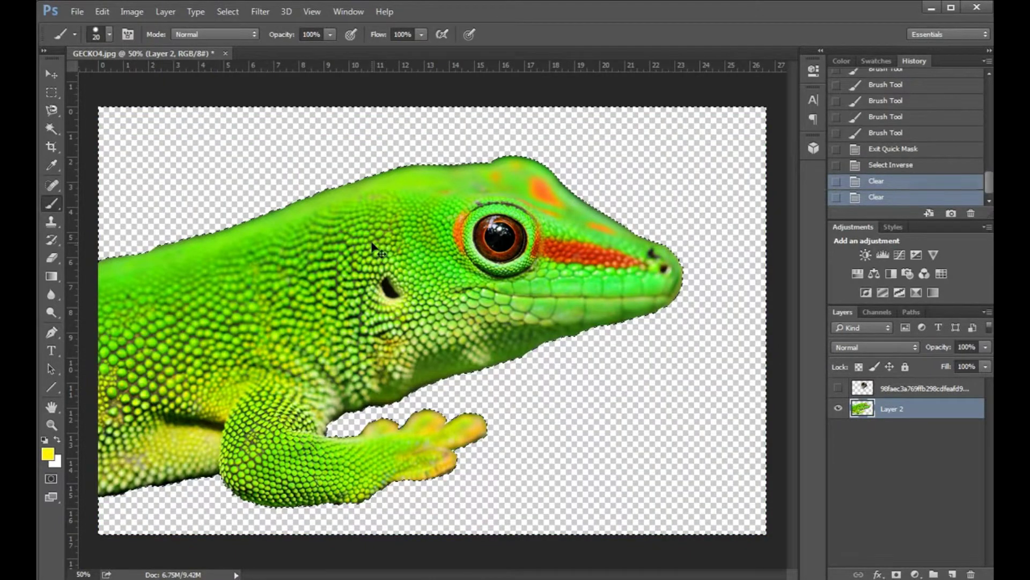
Step: Show the pug head, erase the gecko's jaw beneath it with a 41 px eraser, and load its outline
{"action": "left_click", "coordinate": [900, 392]}
{"action": "left_click", "coordinate": [838, 388]}
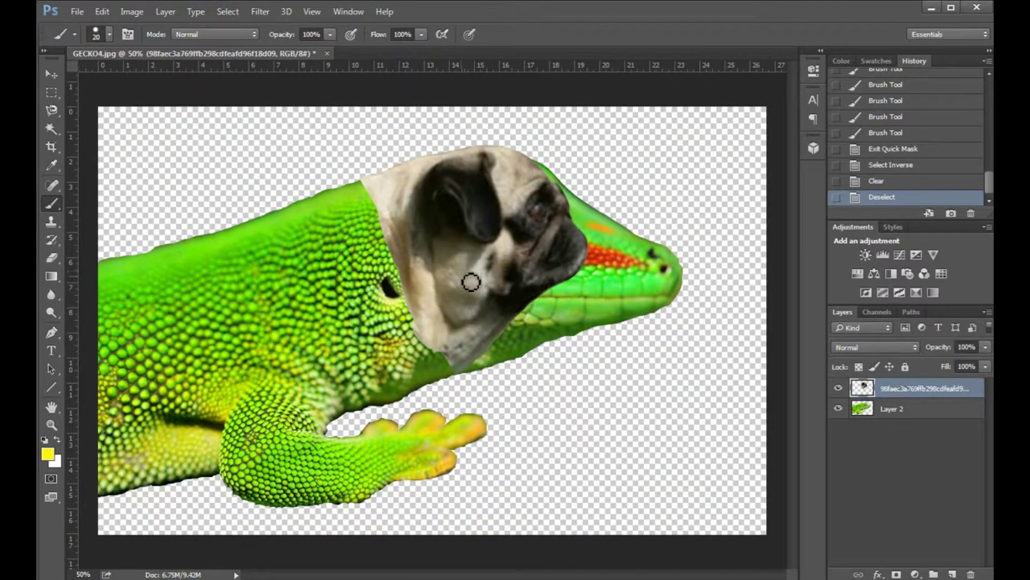
{"action": "left_click", "coordinate": [888, 411]}
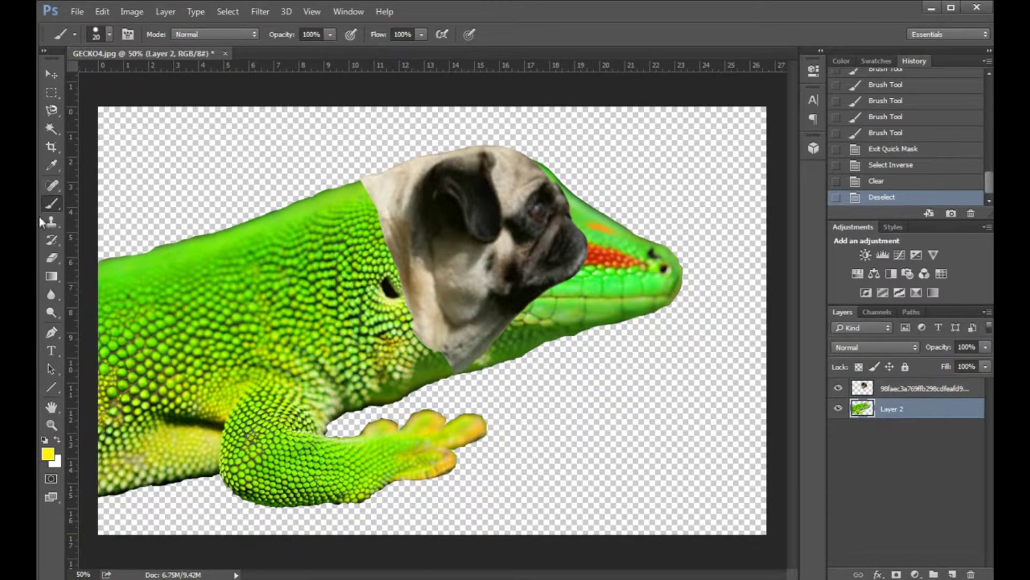
{"action": "left_click", "coordinate": [49, 260]}
{"action": "right_click", "coordinate": [242, 270]}
{"action": "left_click_drag", "start_coordinate": [347, 300], "coordinate": [333, 297]}
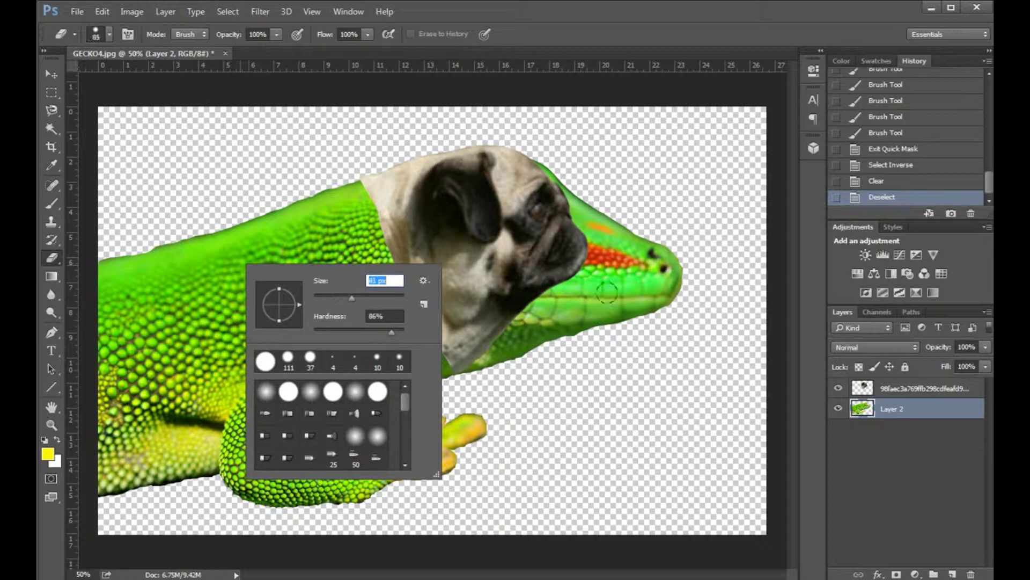
{"action": "mouse_move", "coordinate": [612, 316]}
{"action": "left_mouse_down"}
{"action": "mouse_move", "coordinate": [553, 328]}
{"action": "mouse_move", "coordinate": [471, 366]}
{"action": "left_mouse_up"}
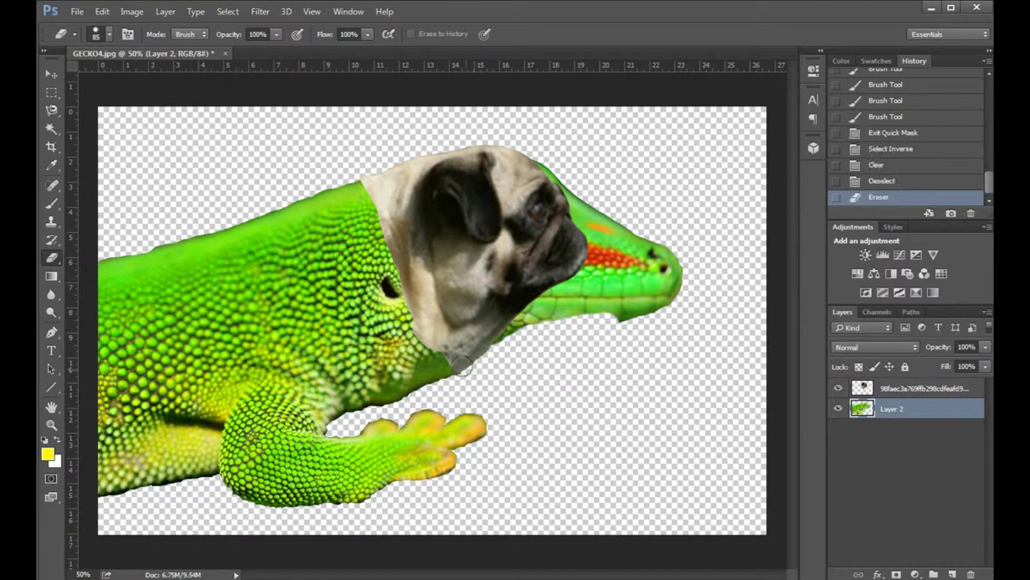
{"action": "mouse_move", "coordinate": [462, 367]}
{"action": "left_mouse_down"}
{"action": "mouse_move", "coordinate": [499, 347]}
{"action": "mouse_move", "coordinate": [590, 259]}
{"action": "mouse_move", "coordinate": [557, 185]}
{"action": "mouse_move", "coordinate": [515, 151]}
{"action": "mouse_move", "coordinate": [642, 231]}
{"action": "mouse_move", "coordinate": [676, 306]}
{"action": "mouse_move", "coordinate": [534, 311]}
{"action": "mouse_move", "coordinate": [668, 283]}
{"action": "mouse_move", "coordinate": [590, 226]}
{"action": "mouse_move", "coordinate": [613, 274]}
{"action": "mouse_move", "coordinate": [600, 276]}
{"action": "mouse_move", "coordinate": [644, 201]}
{"action": "mouse_move", "coordinate": [654, 207]}
{"action": "left_mouse_up"}
{"action": "left_click", "coordinate": [862, 388], "text": "ctrl"}
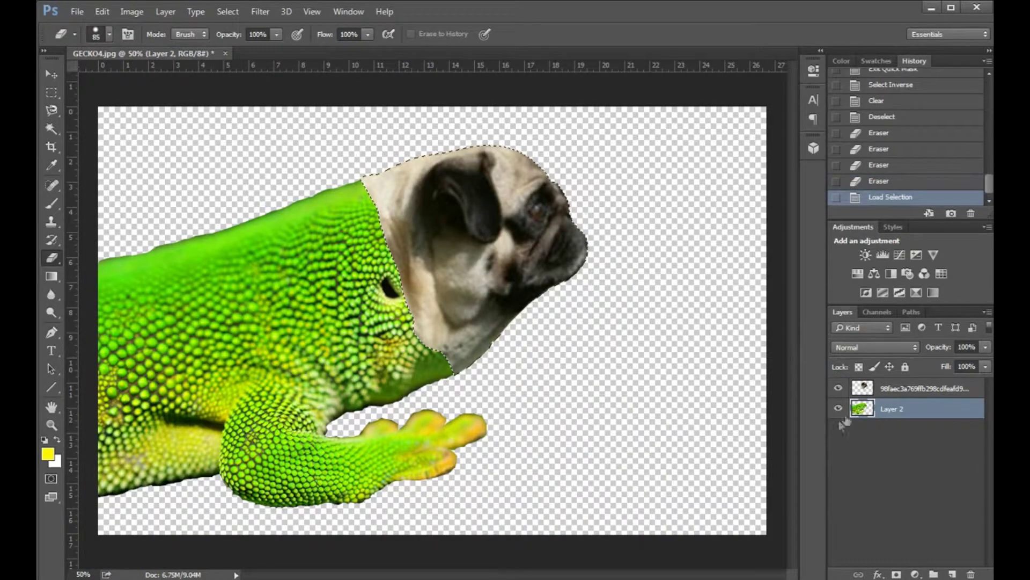
Step: Auto-Blend the pug and gecko layers with Seamless Tones, deselect, and merge them into one layer
{"action": "left_click", "coordinate": [923, 388], "text": "ctrl"}
{"action": "left_click", "coordinate": [101, 11]}
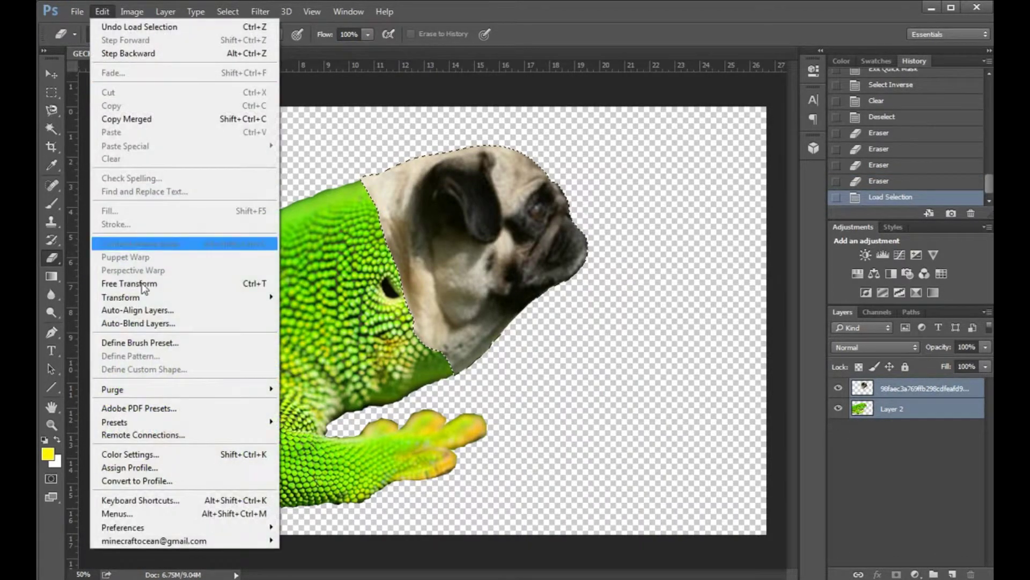
{"action": "left_click", "coordinate": [140, 322]}
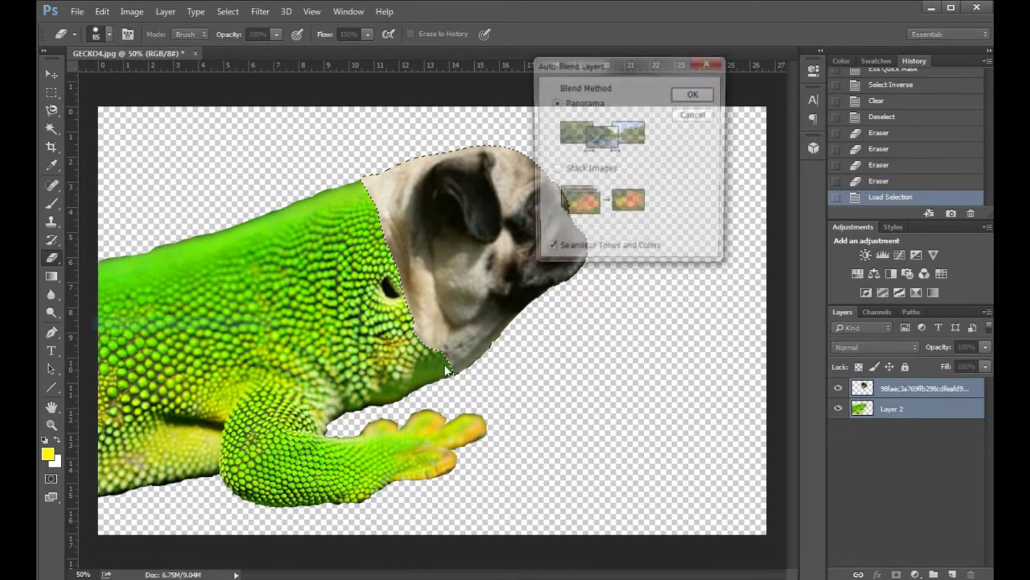
{"action": "left_click", "coordinate": [692, 94]}
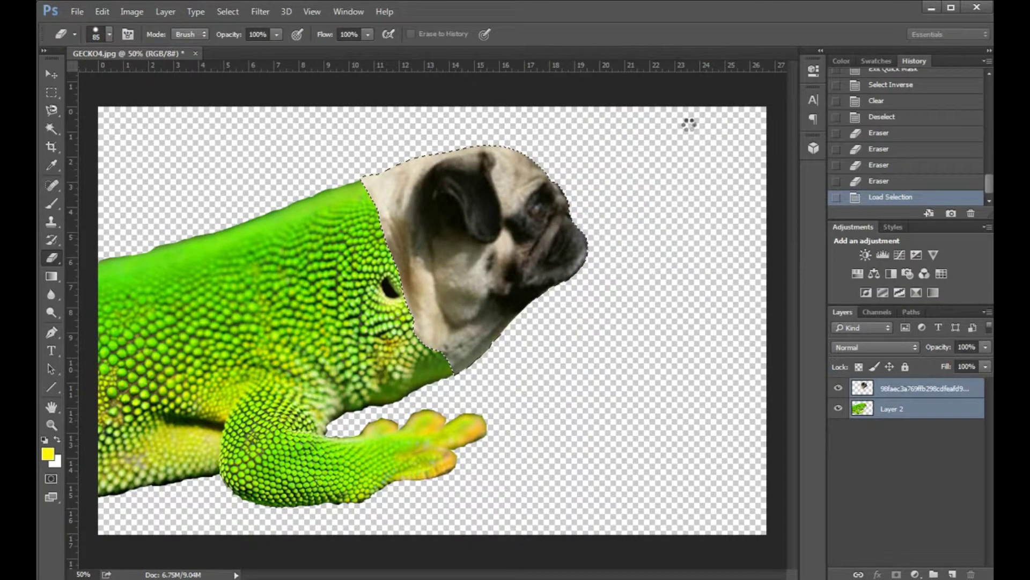
{"action": "key", "text": "ctrl+d"}
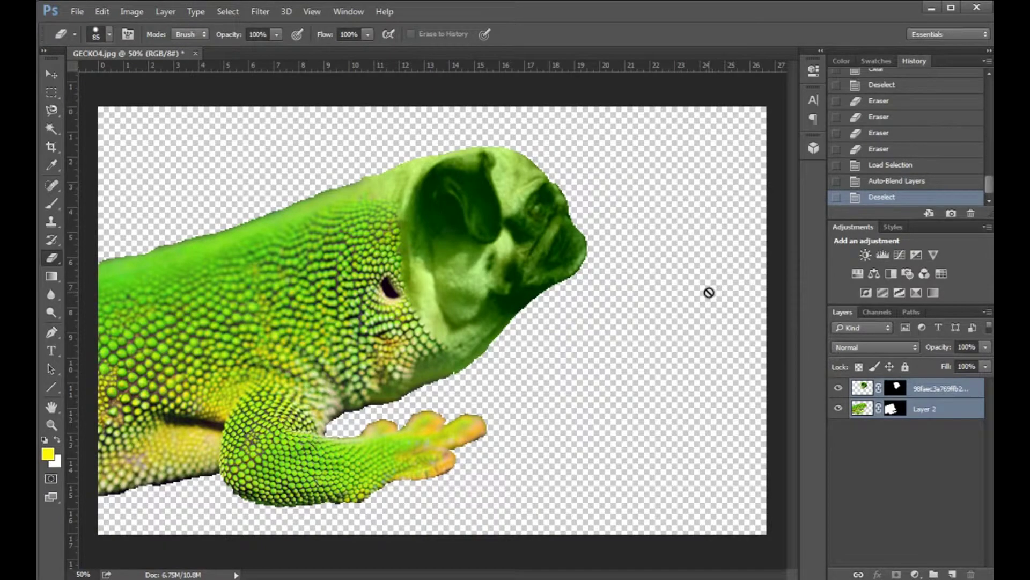
{"action": "right_click", "coordinate": [945, 387]}
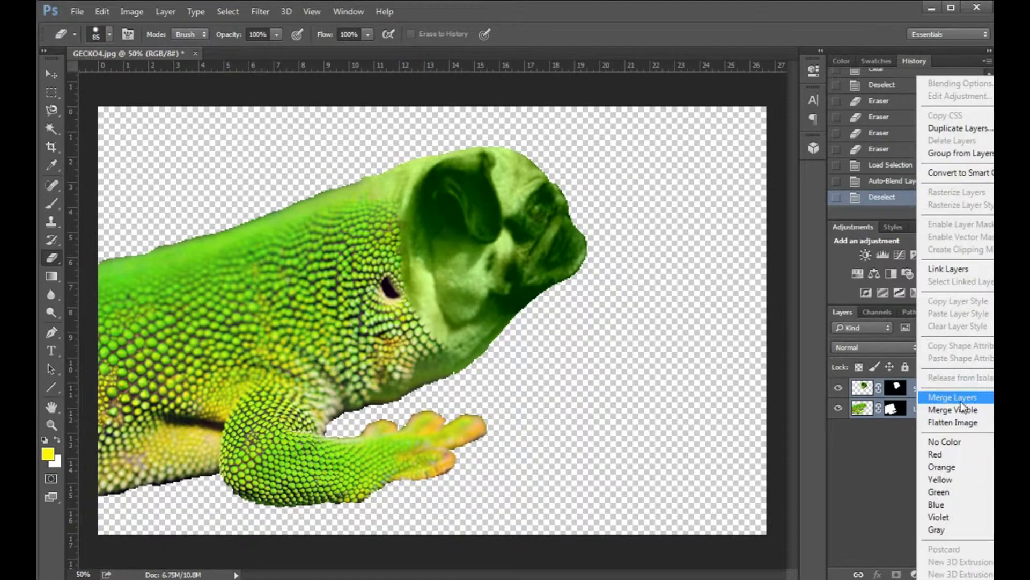
{"action": "left_click", "coordinate": [960, 397]}
Step: Set the Spot Healing Brush to 21 px and heal the seam down the gecko's neck toward the eye
{"action": "left_click", "coordinate": [53, 182]}
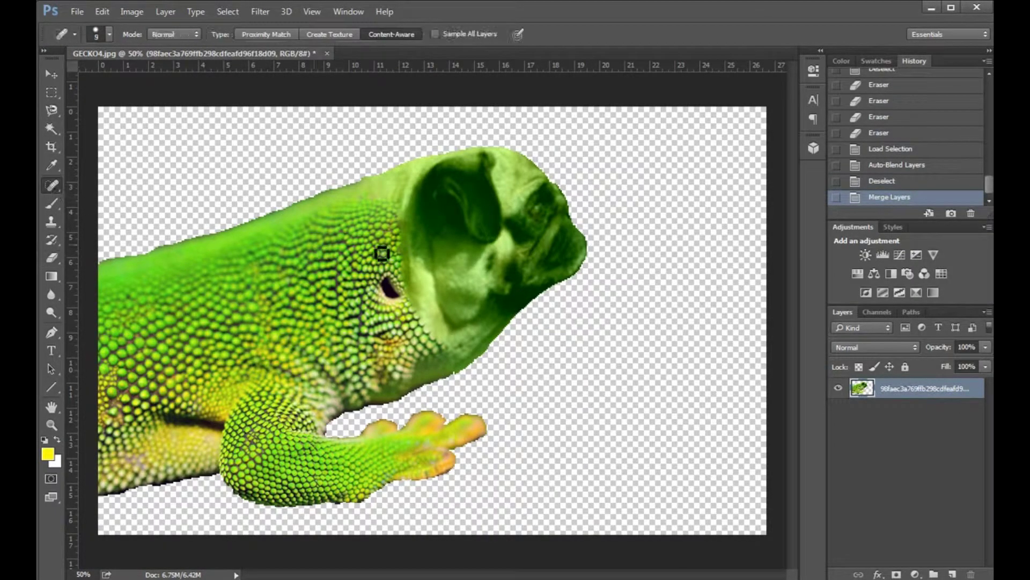
{"action": "right_click", "coordinate": [413, 236]}
{"action": "left_click", "coordinate": [439, 259]}
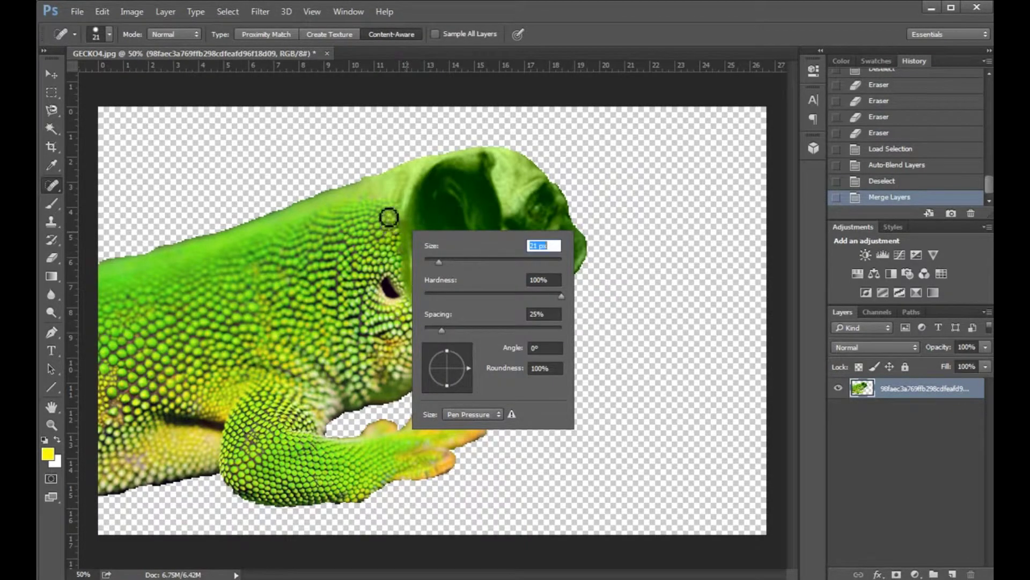
{"action": "left_click", "coordinate": [398, 215]}
{"action": "mouse_move", "coordinate": [391, 196]}
{"action": "left_mouse_down"}
{"action": "mouse_move", "coordinate": [410, 277]}
{"action": "mouse_move", "coordinate": [416, 235]}
{"action": "mouse_move", "coordinate": [395, 211]}
{"action": "mouse_move", "coordinate": [406, 245]}
{"action": "left_mouse_up"}
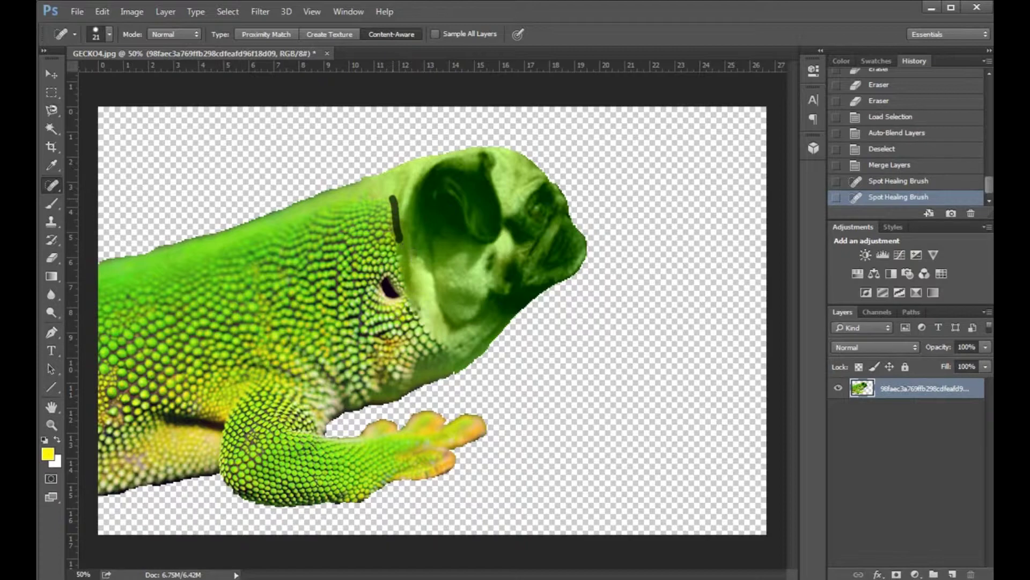
{"action": "mouse_move", "coordinate": [414, 306]}
{"action": "left_mouse_down"}
{"action": "mouse_move", "coordinate": [456, 360]}
{"action": "mouse_move", "coordinate": [423, 331]}
{"action": "mouse_move", "coordinate": [461, 361]}
{"action": "mouse_move", "coordinate": [421, 322]}
{"action": "mouse_move", "coordinate": [450, 355]}
{"action": "left_mouse_up"}
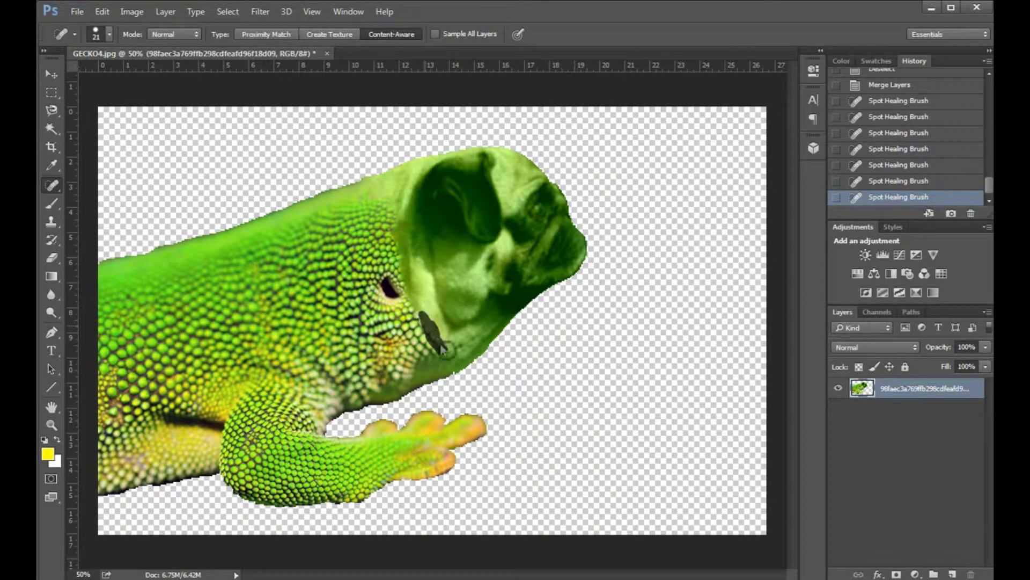
{"action": "left_click", "coordinate": [411, 298]}
{"action": "left_click_drag", "start_coordinate": [403, 238], "coordinate": [403, 276]}
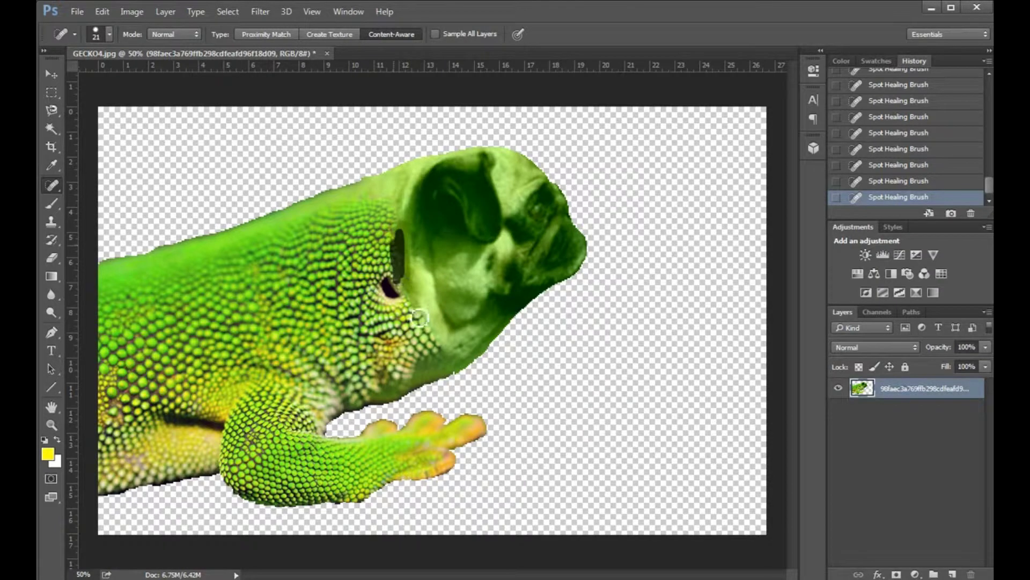
{"action": "left_click_drag", "start_coordinate": [400, 230], "coordinate": [400, 280]}
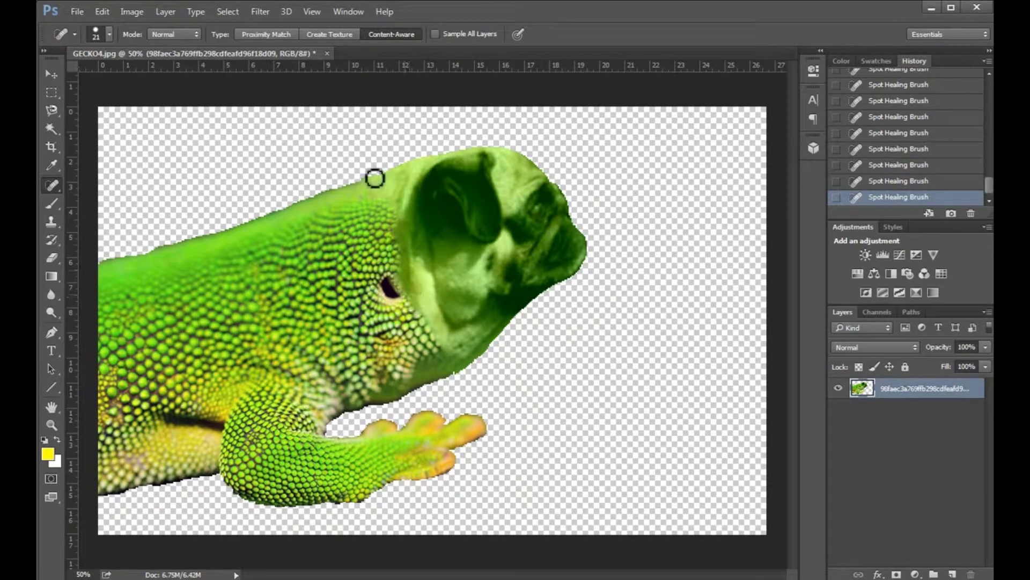
Step: Heal the remaining seam around the eye and ear using Proximity Match and Content-Aware, then deselect
{"action": "left_click", "coordinate": [273, 32]}
{"action": "mouse_move", "coordinate": [419, 260]}
{"action": "left_mouse_down"}
{"action": "mouse_move", "coordinate": [401, 249]}
{"action": "mouse_move", "coordinate": [405, 277]}
{"action": "left_mouse_up"}
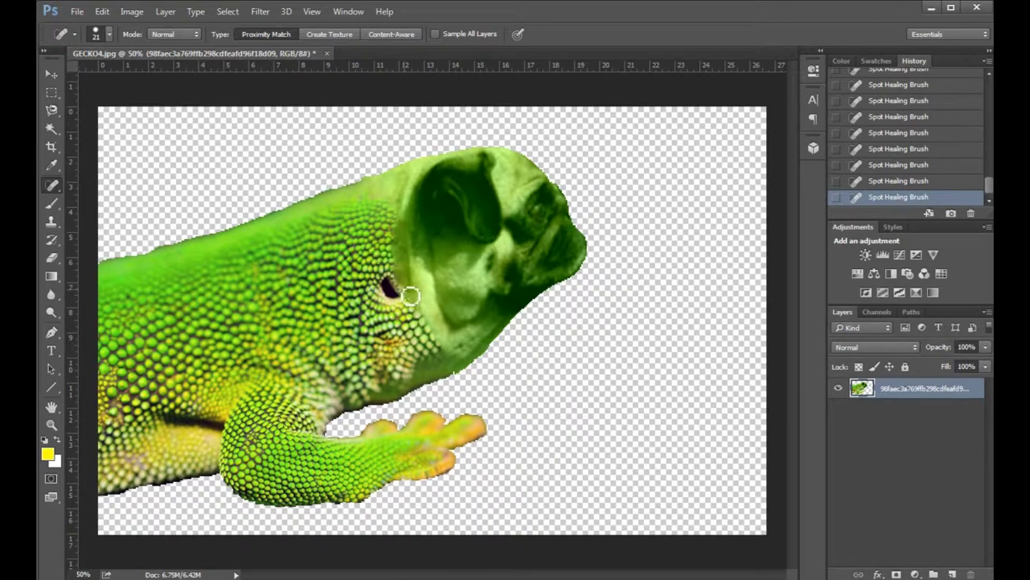
{"action": "left_click", "coordinate": [402, 280]}
{"action": "left_click", "coordinate": [369, 34]}
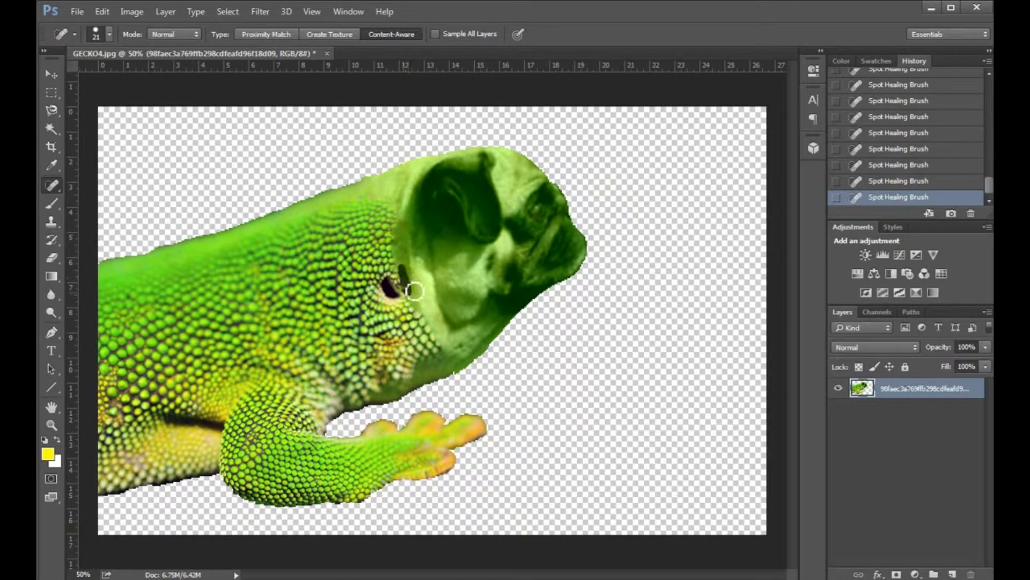
{"action": "left_click_drag", "start_coordinate": [417, 264], "coordinate": [414, 256]}
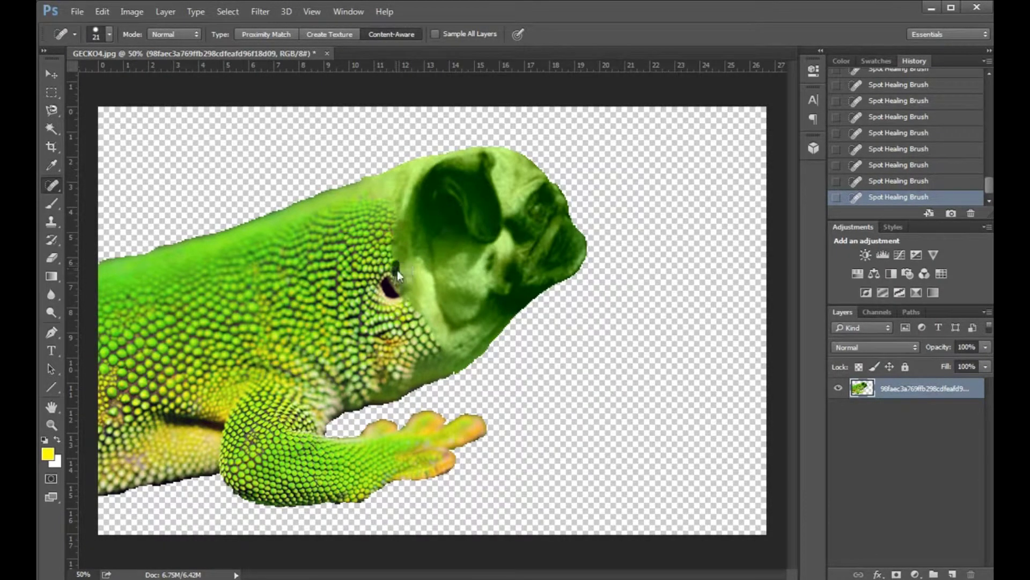
{"action": "mouse_move", "coordinate": [397, 251]}
{"action": "left_mouse_down"}
{"action": "mouse_move", "coordinate": [409, 281]}
{"action": "mouse_move", "coordinate": [398, 284]}
{"action": "mouse_move", "coordinate": [400, 246]}
{"action": "mouse_move", "coordinate": [391, 281]}
{"action": "mouse_move", "coordinate": [392, 269]}
{"action": "mouse_move", "coordinate": [415, 280]}
{"action": "mouse_move", "coordinate": [405, 241]}
{"action": "mouse_move", "coordinate": [396, 268]}
{"action": "mouse_move", "coordinate": [416, 280]}
{"action": "mouse_move", "coordinate": [416, 265]}
{"action": "left_mouse_up"}
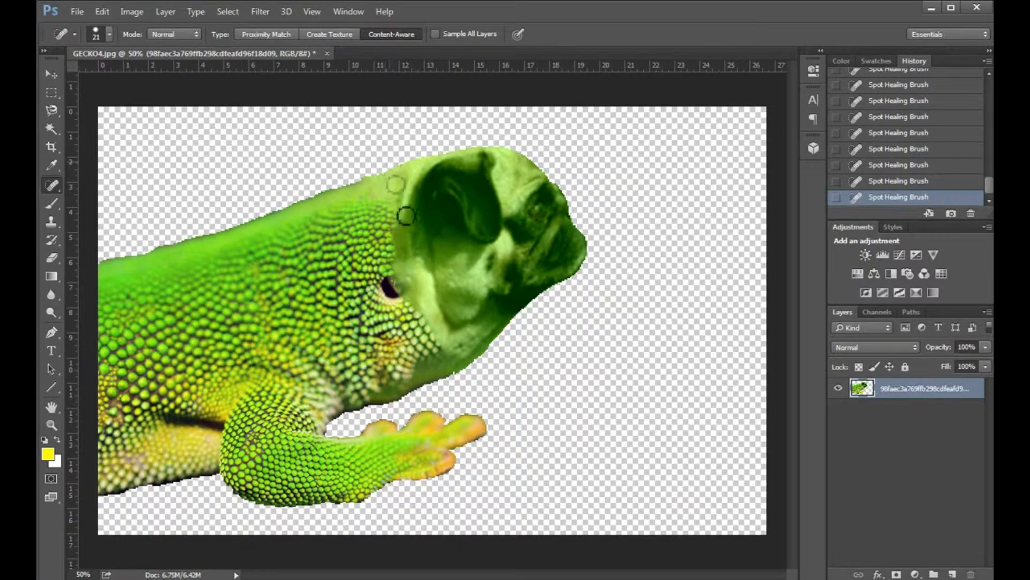
{"action": "left_click_drag", "start_coordinate": [415, 215], "coordinate": [411, 214]}
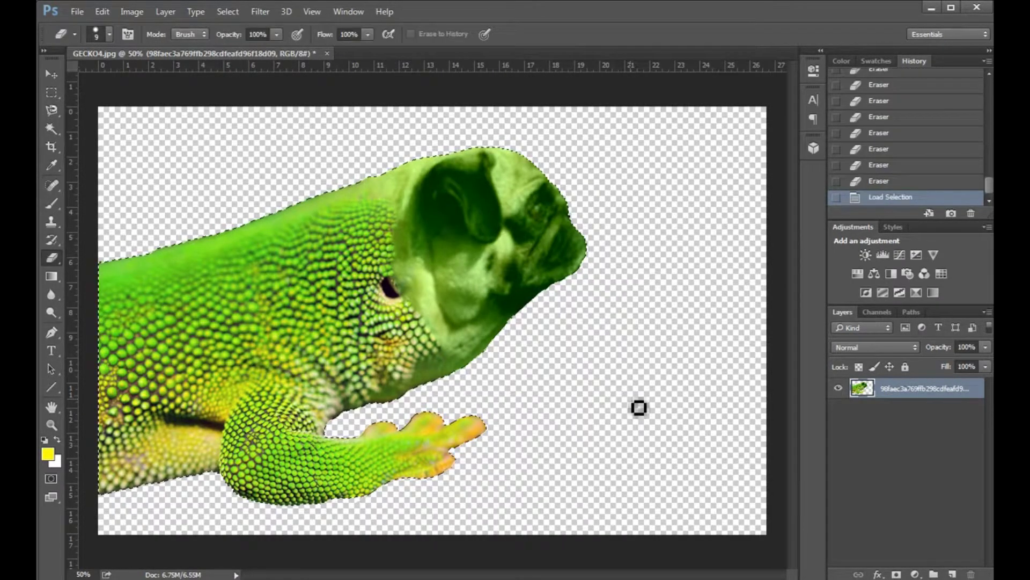
{"action": "key", "text": "ctrl+d"}
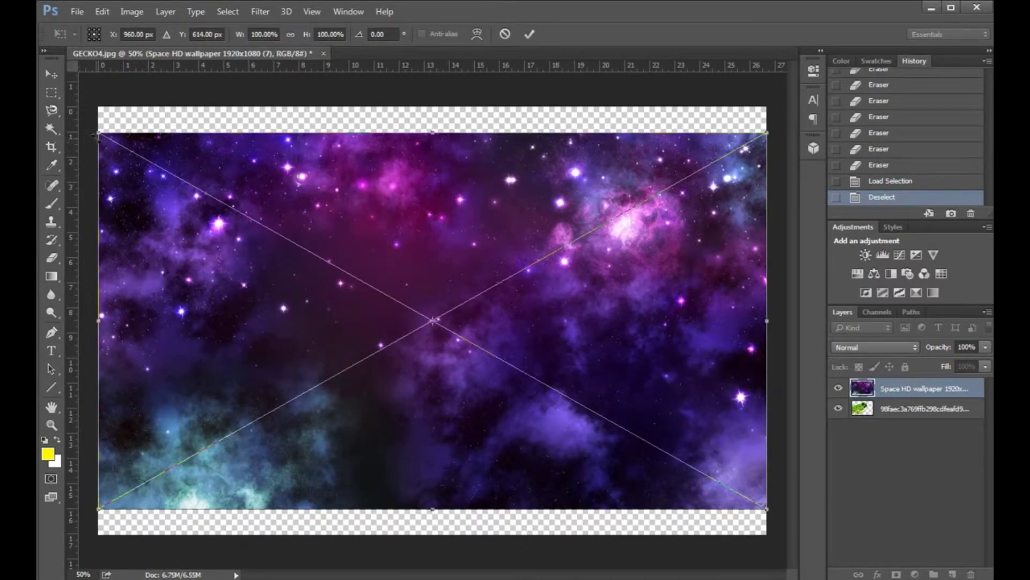
Step: Scale the purple space wallpaper to about 117% to fill the canvas, then move its layer beneath the gecko
{"action": "left_click_drag", "start_coordinate": [97, 134], "coordinate": [63, 106]}
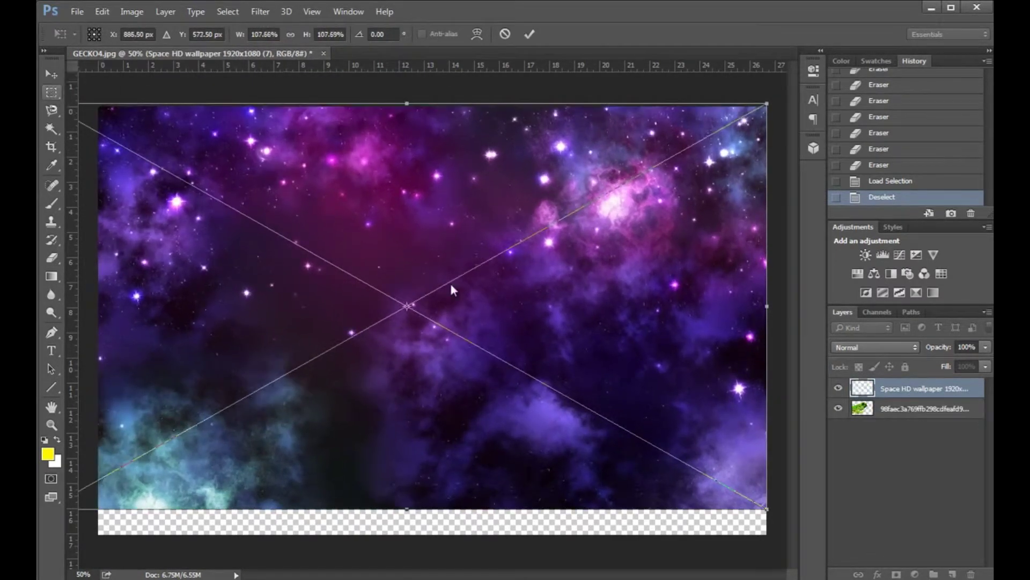
{"action": "left_click_drag", "start_coordinate": [767, 509], "coordinate": [823, 552]}
{"action": "key", "text": "e"}
{"action": "key", "text": "Return"}
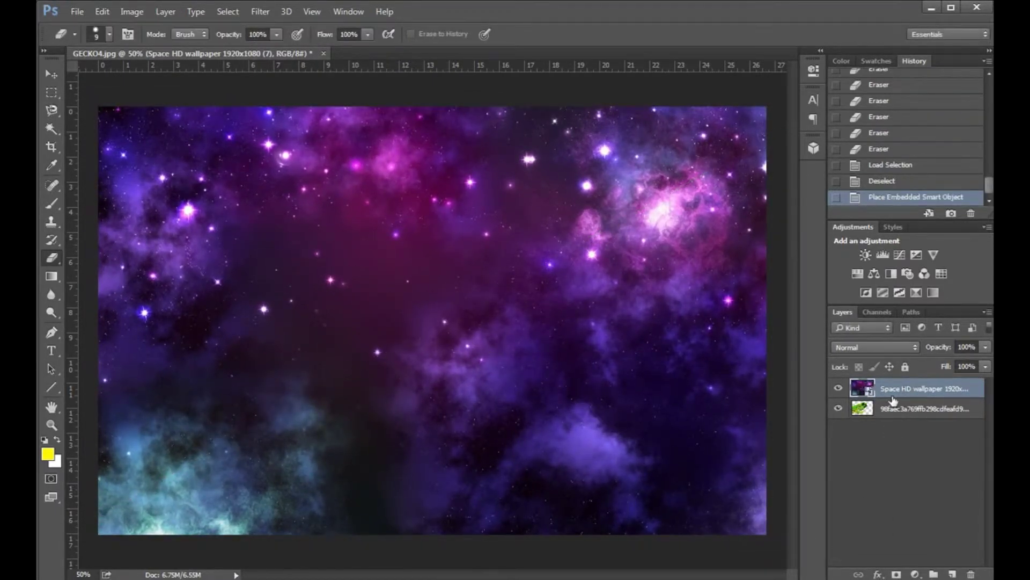
{"action": "left_click_drag", "start_coordinate": [890, 396], "coordinate": [893, 427]}
Step: Start a Save As of the composite with PNG as the file format
{"action": "left_click", "coordinate": [77, 11]}
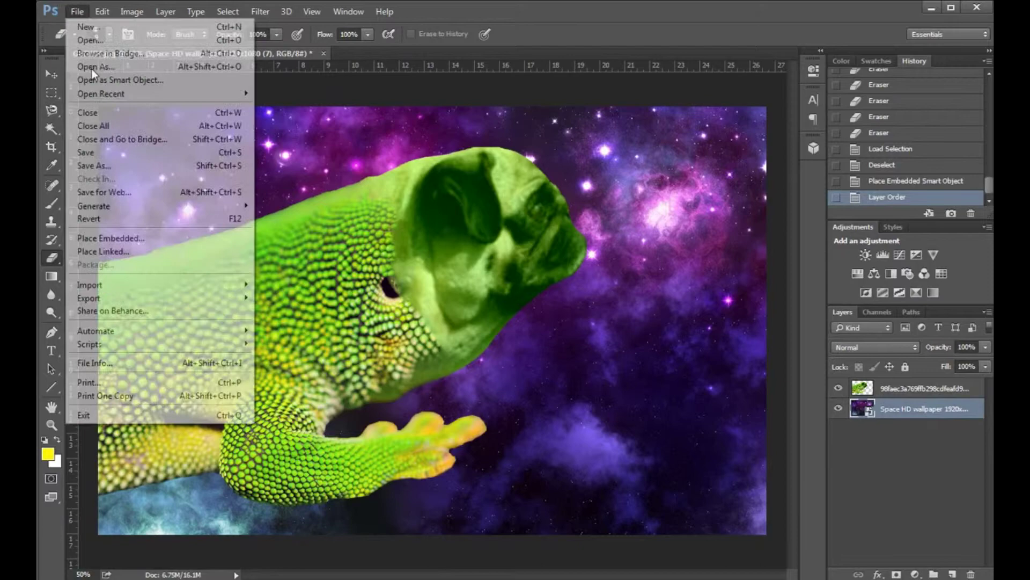
{"action": "left_click", "coordinate": [107, 166]}
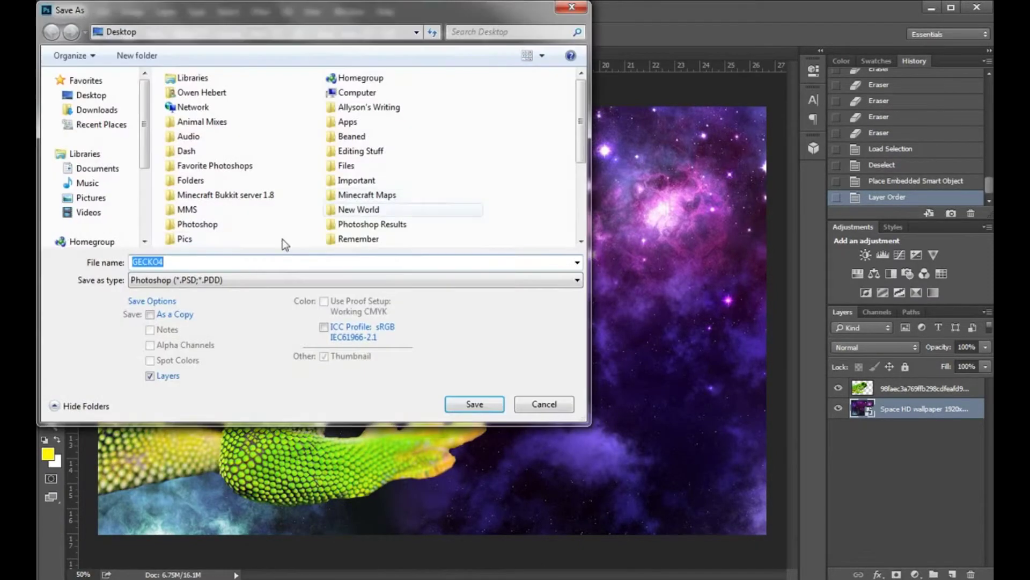
{"action": "key", "text": "BackSpace"}
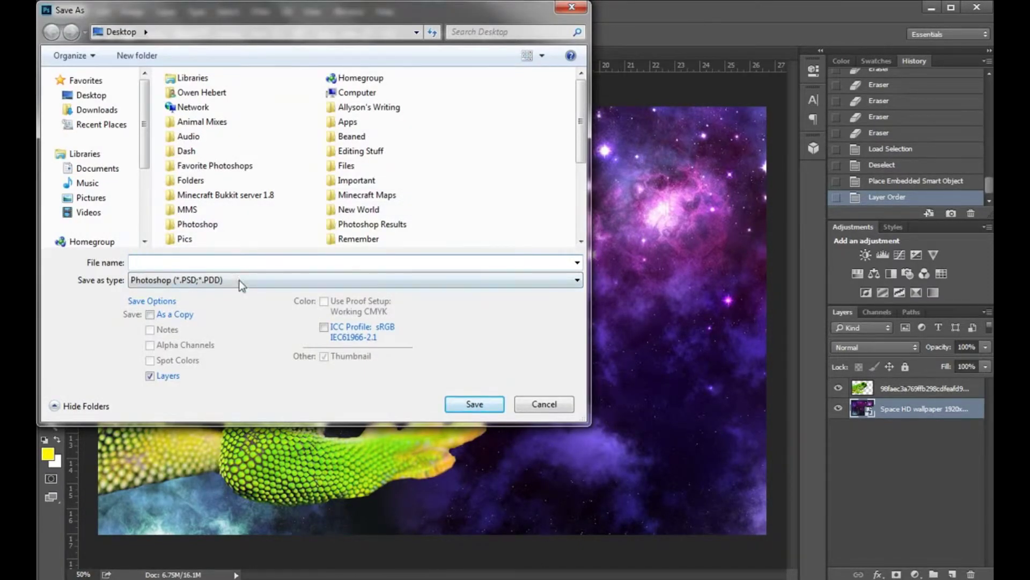
{"action": "left_click", "coordinate": [239, 280]}
{"action": "left_click", "coordinate": [192, 468]}
Step: Name the file 'Pecko' on the Desktop and save it, accepting the PNG options
{"action": "key", "text": "shift+Tab"}
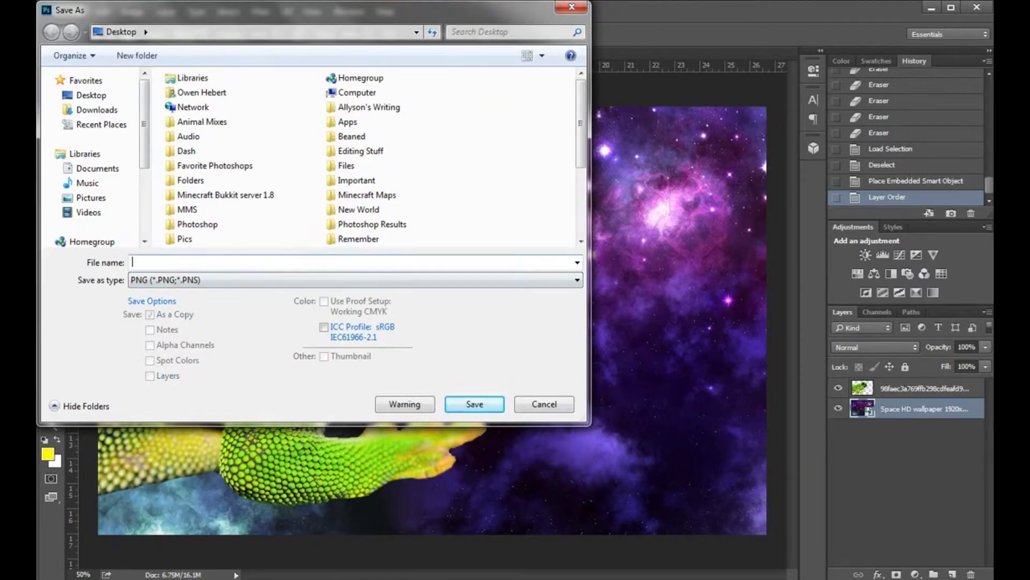
{"action": "type", "text": "Pecko"}
{"action": "key", "text": "BackSpace"}
{"action": "key", "text": "BackSpace"}
{"action": "key", "text": "BackSpace"}
{"action": "key", "text": "BackSpace"}
{"action": "key", "text": "BackSpace"}
{"action": "type", "text": "G"}
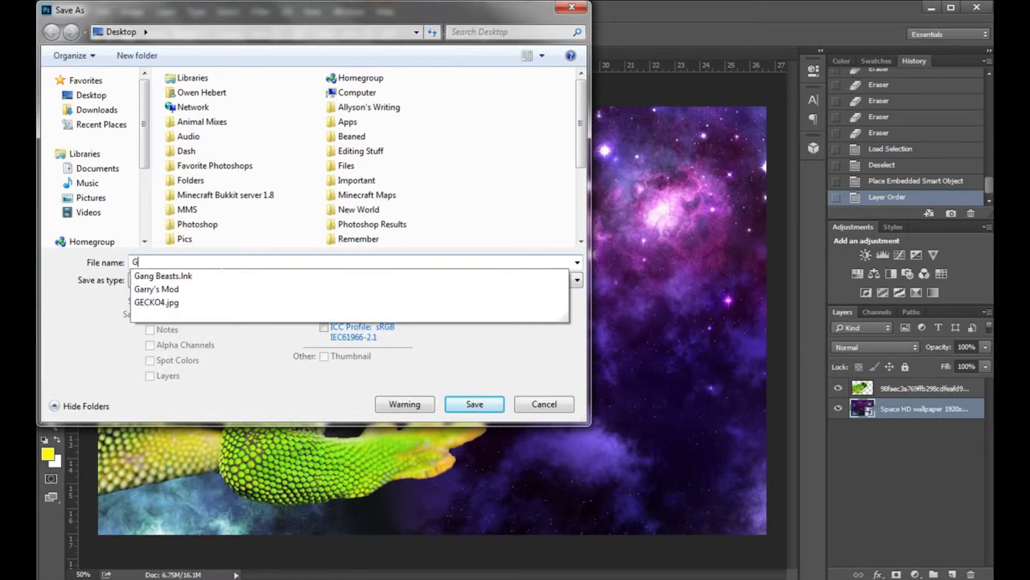
{"action": "type", "text": "ug"}
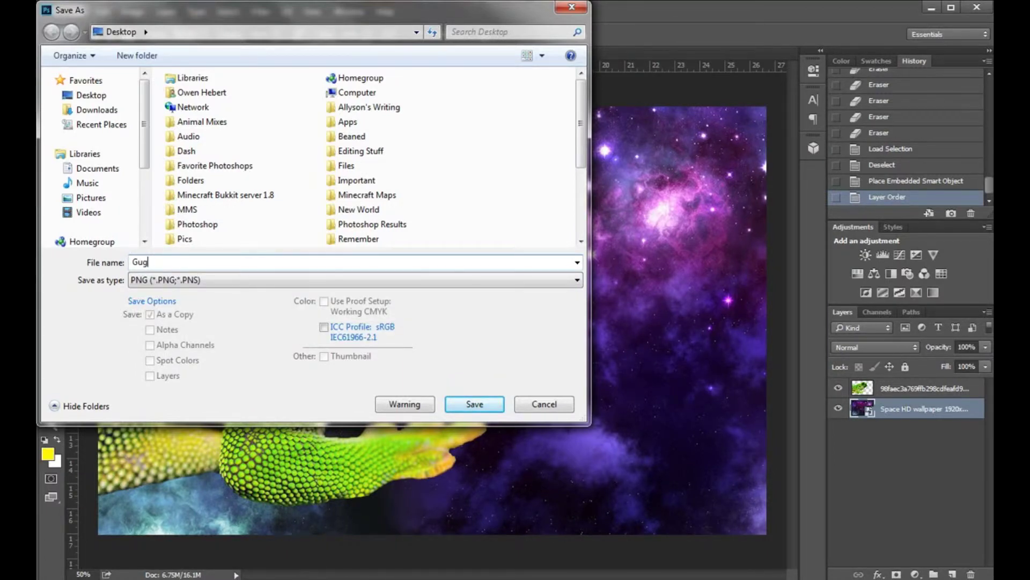
{"action": "key", "text": "BackSpace"}
{"action": "key", "text": "BackSpace"}
{"action": "type", "text": "eckug"}
{"action": "key", "text": "BackSpace"}
{"action": "key", "text": "BackSpace"}
{"action": "key", "text": "BackSpace"}
{"action": "key", "text": "BackSpace"}
{"action": "key", "text": "BackSpace"}
{"action": "key", "text": "BackSpace"}
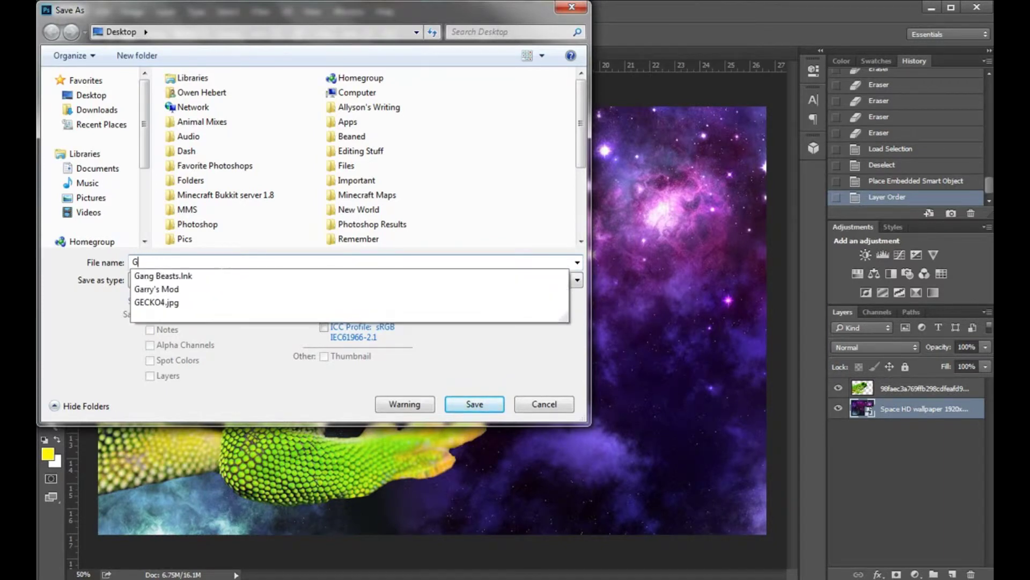
{"action": "type", "text": "P"}
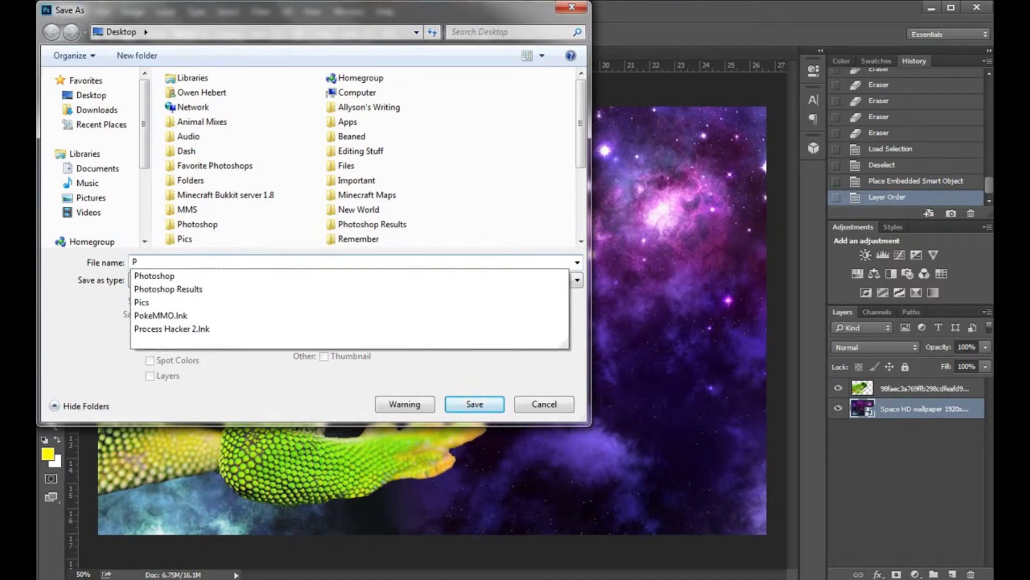
{"action": "type", "text": "ugecko"}
{"action": "key", "text": "BackSpace"}
{"action": "key", "text": "BackSpace"}
{"action": "key", "text": "BackSpace"}
{"action": "key", "text": "BackSpace"}
{"action": "key", "text": "BackSpace"}
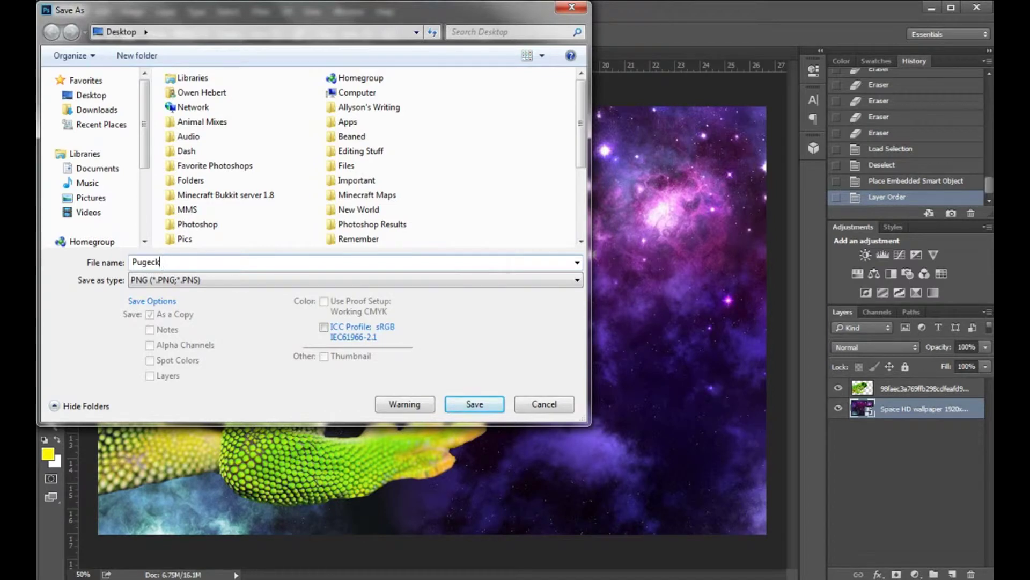
{"action": "key", "text": "BackSpace"}
{"action": "type", "text": "ecko"}
{"action": "left_click", "coordinate": [474, 405]}
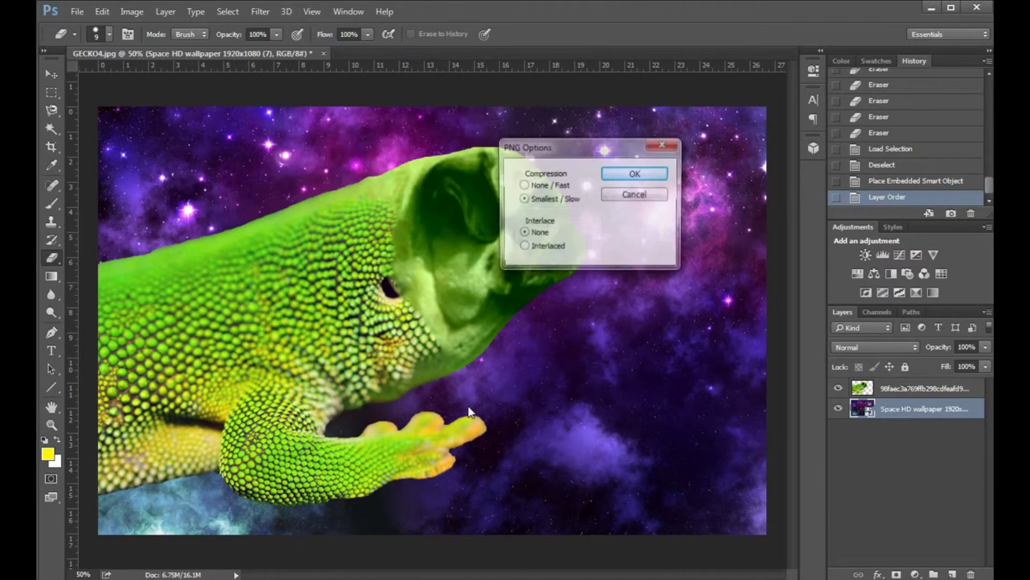
{"action": "left_click", "coordinate": [638, 174]}
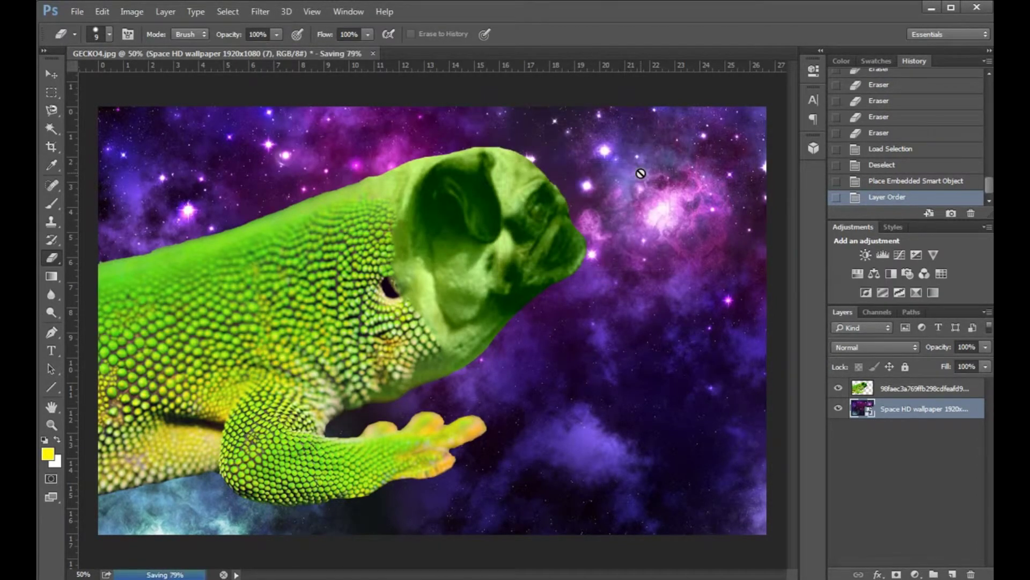